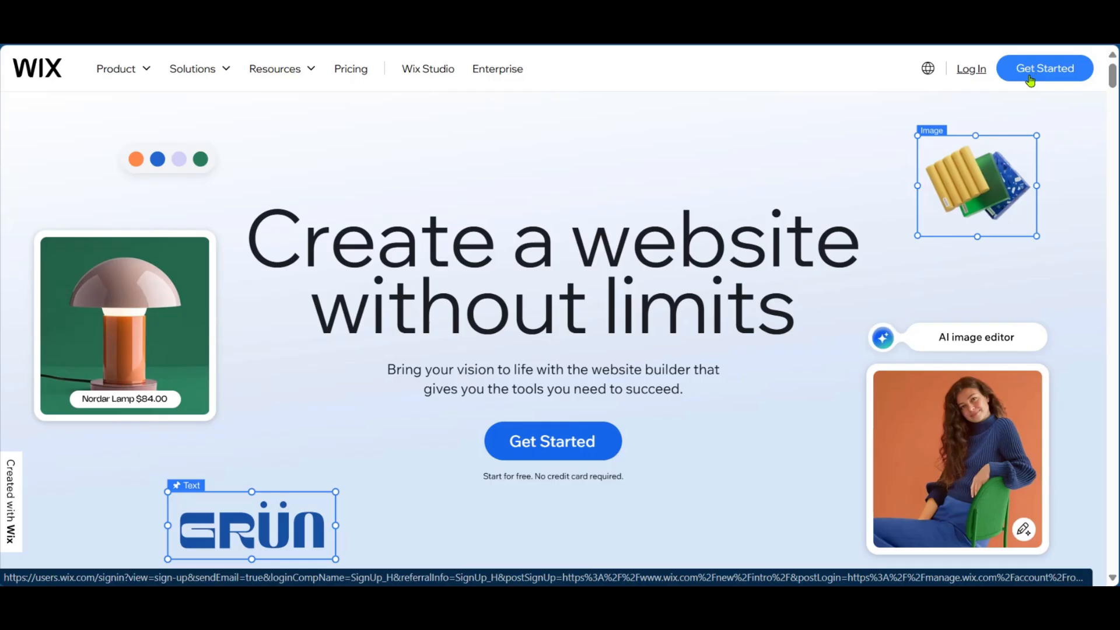
- Log in to the Wix account with the account e-mail and password
left_click(972, 69)
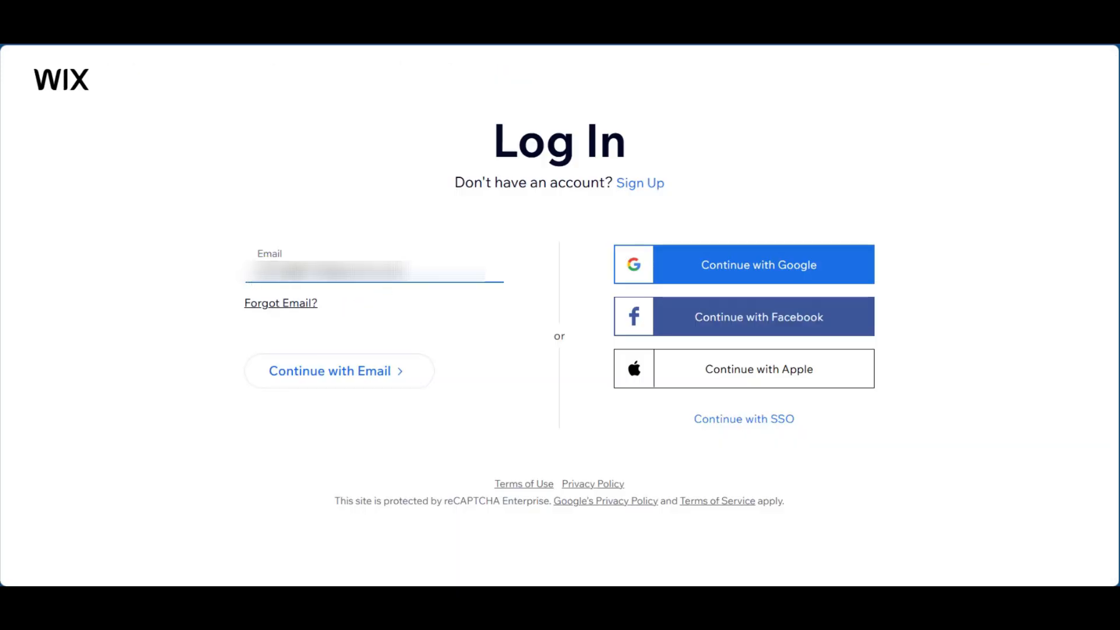
left_click(351, 378)
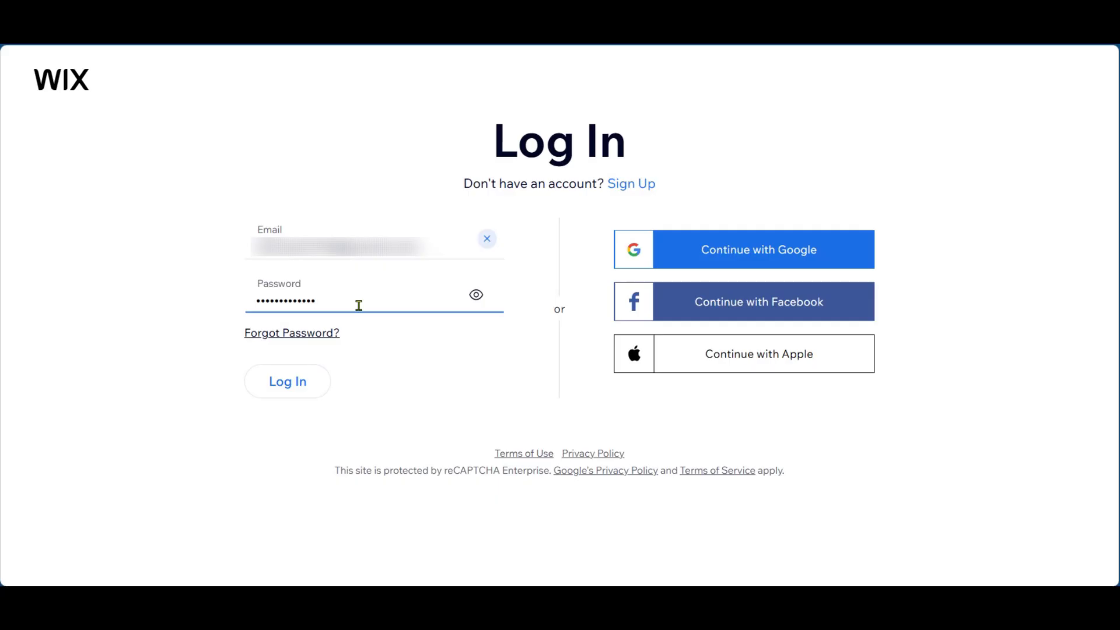
left_click(296, 387)
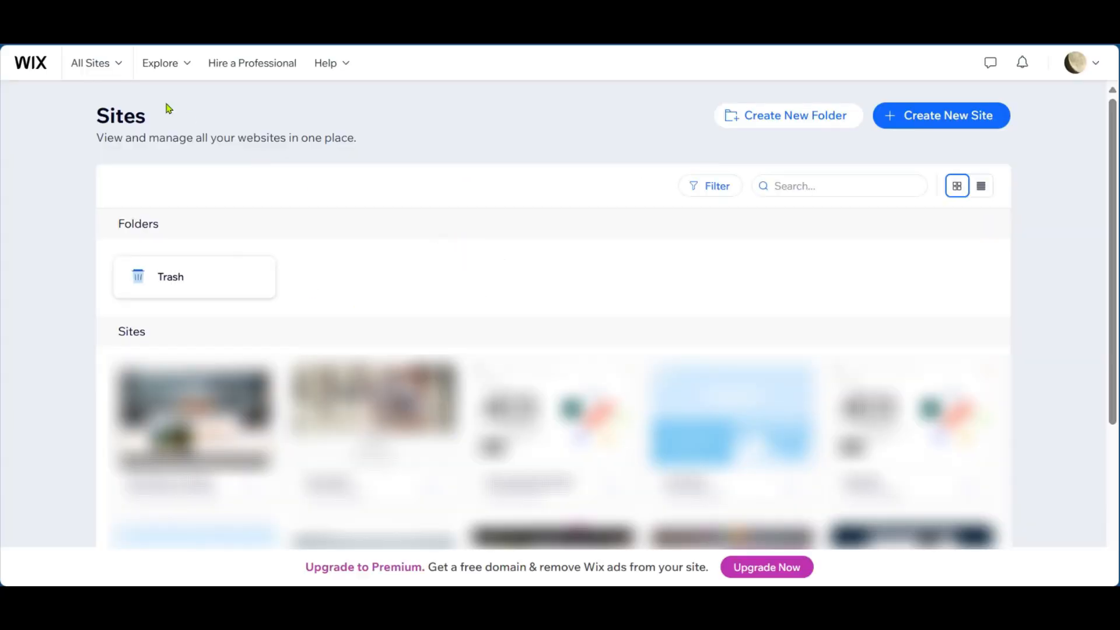
- Create a new site without the AI chat, choosing its website type from the Technology Company suggestions
left_click(993, 115)
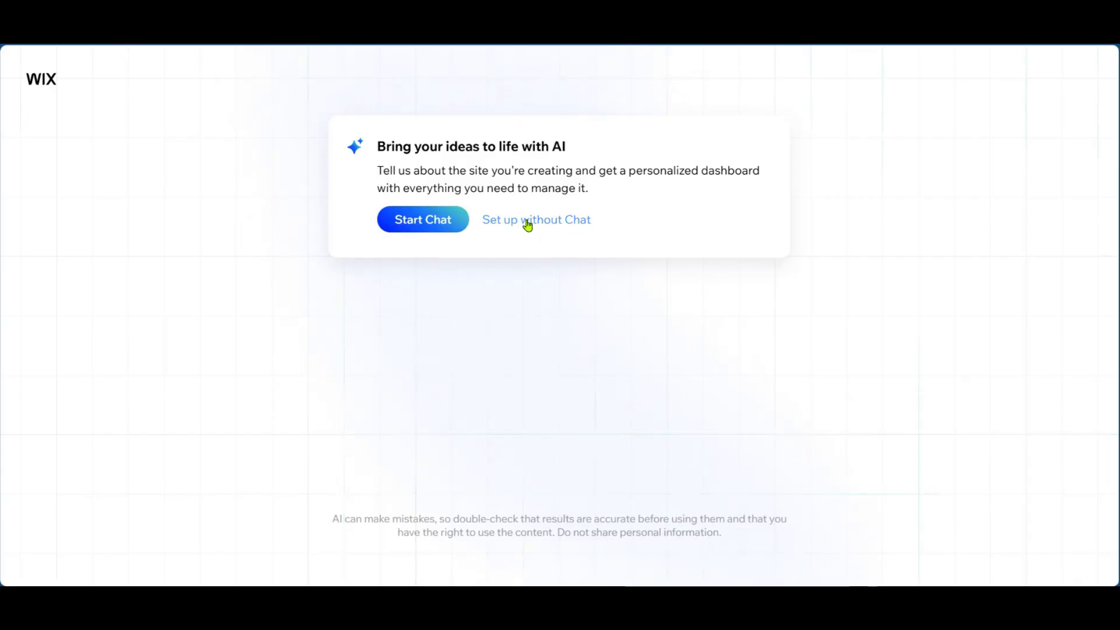
left_click(590, 225)
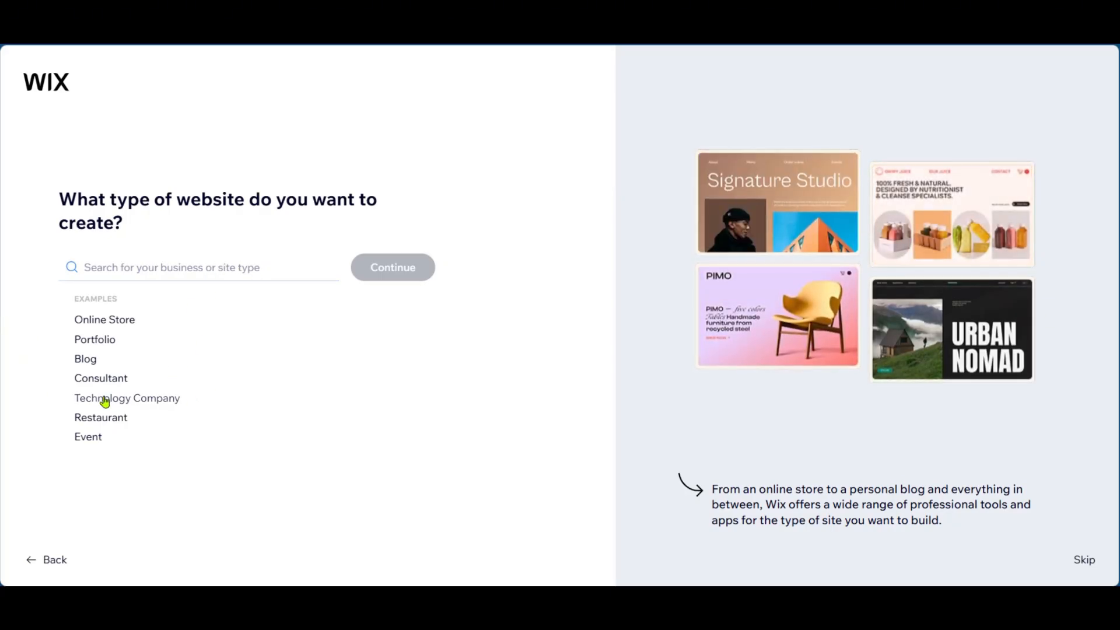
left_click(145, 398)
scroll(82, 315, "down", 3)
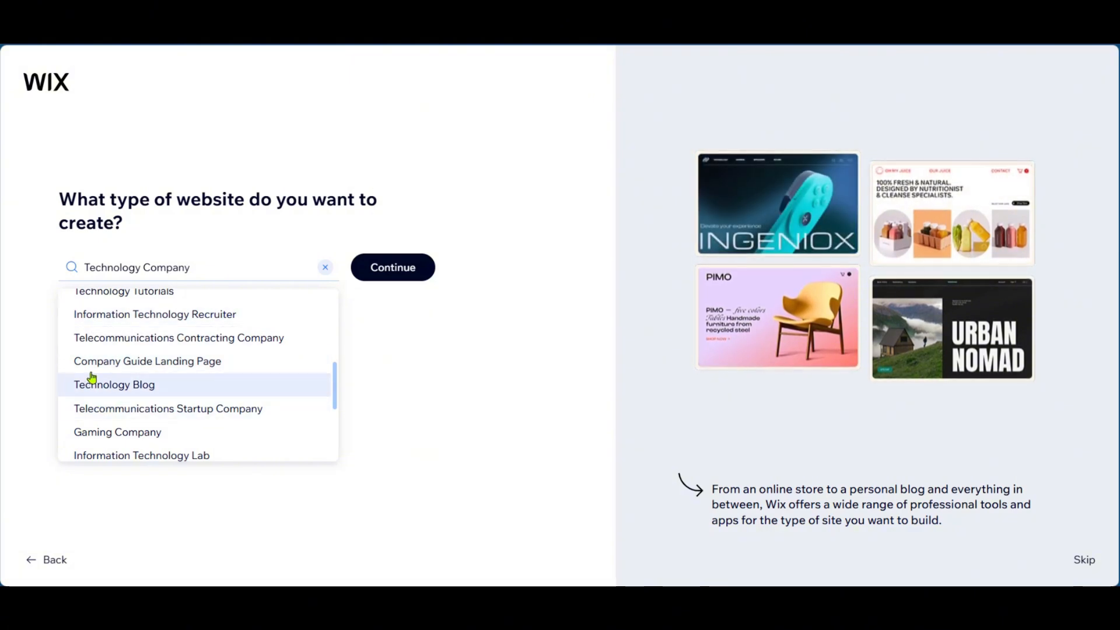
left_click(175, 369)
left_click(390, 275)
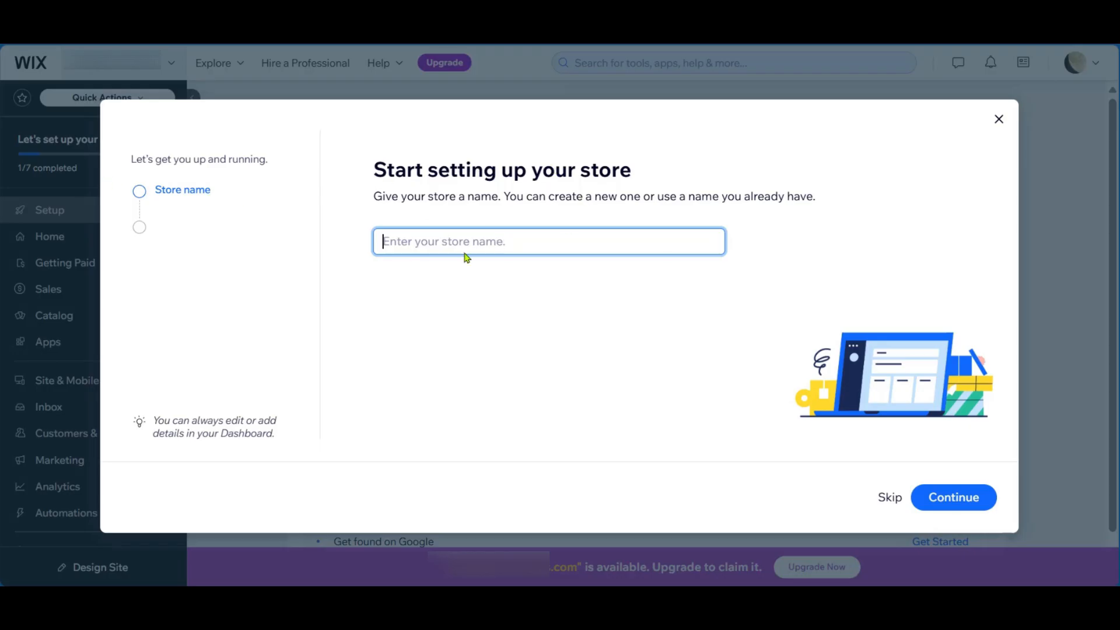
- Name the store MektechBridge and state that there is no existing online store because it is just starting out
left_click(408, 212)
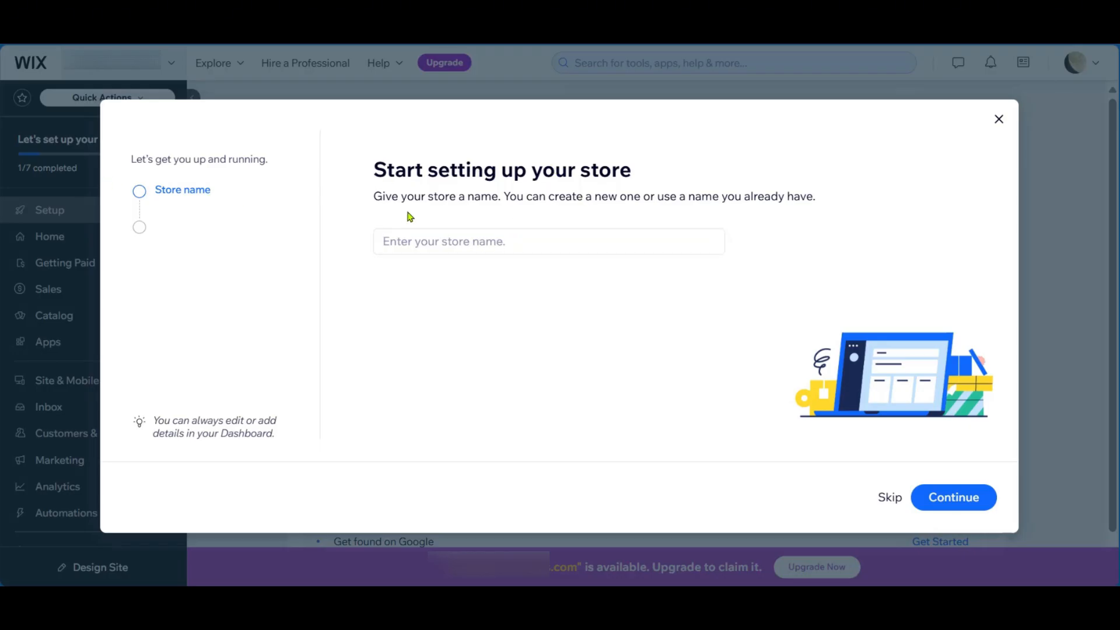
left_click(496, 238)
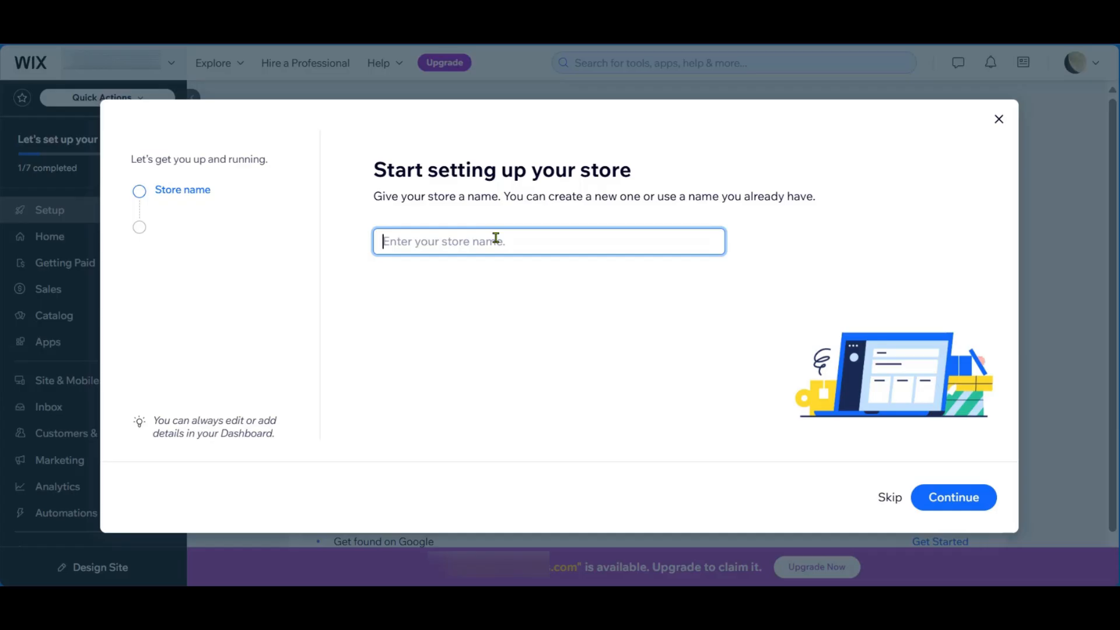
type("MektechBridge")
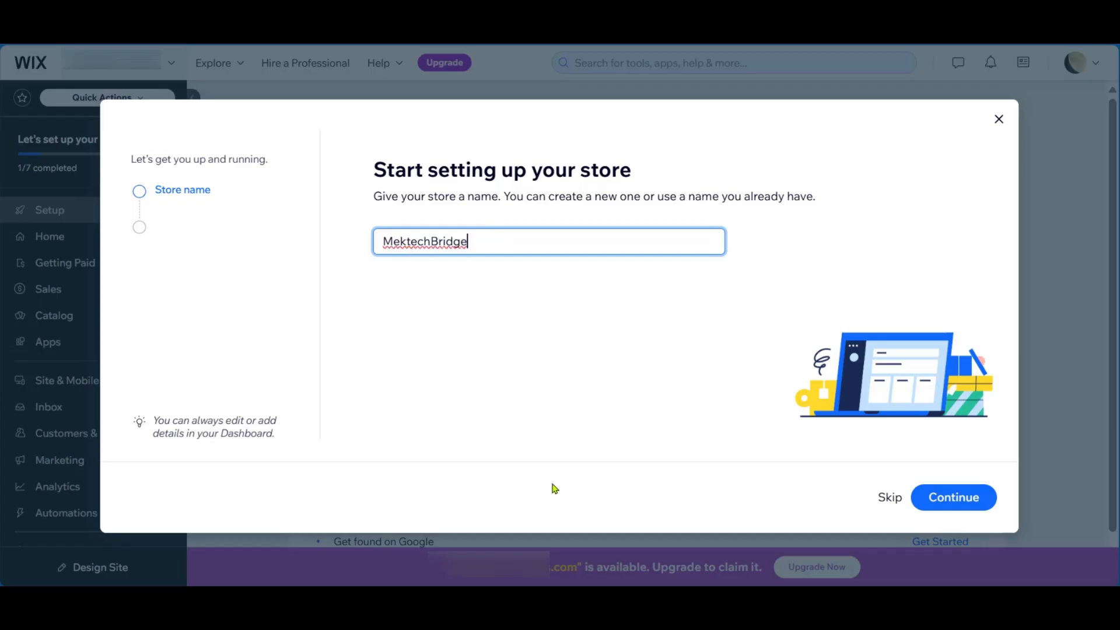
left_click(939, 500)
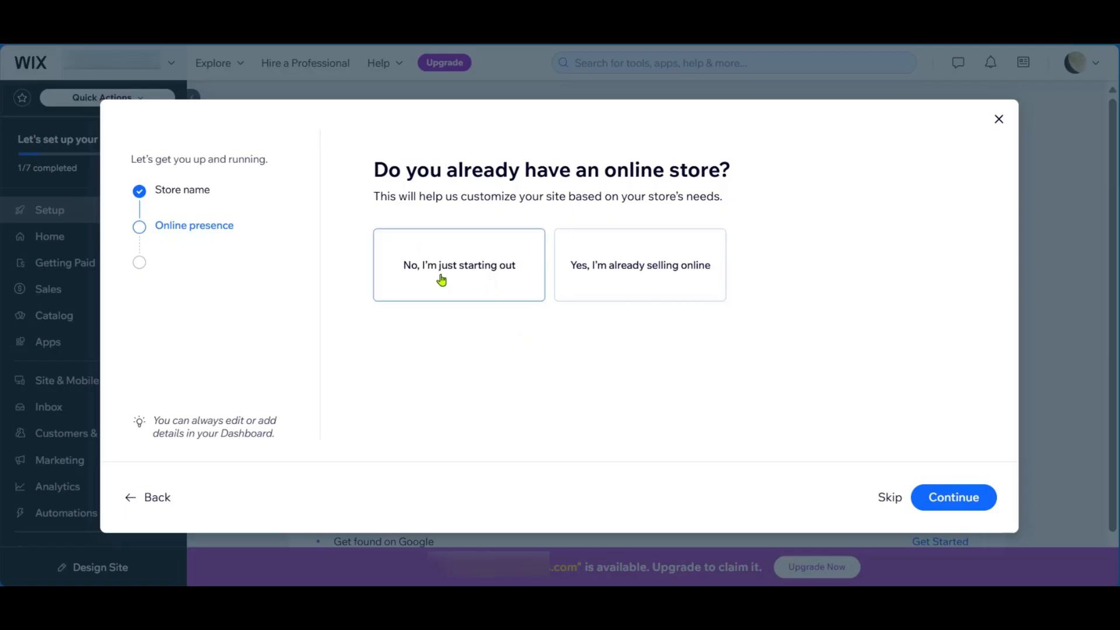
left_click(468, 274)
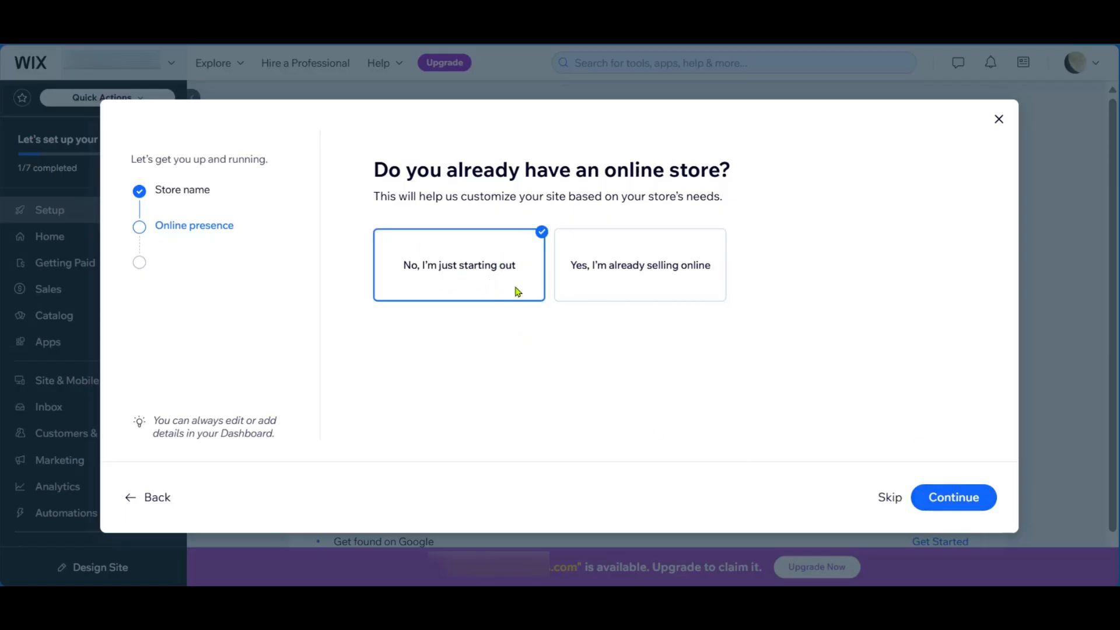
left_click(952, 497)
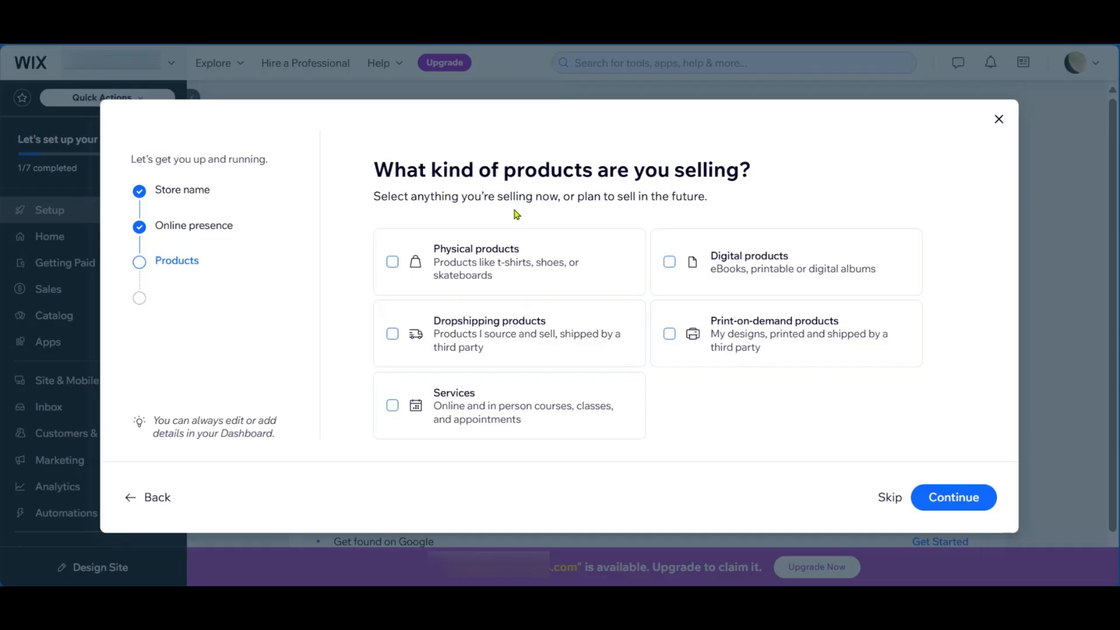
- Choose Services and Digital products as what is sold, accept Online store as the sales channel, and continue to the dashboard
left_click(392, 405)
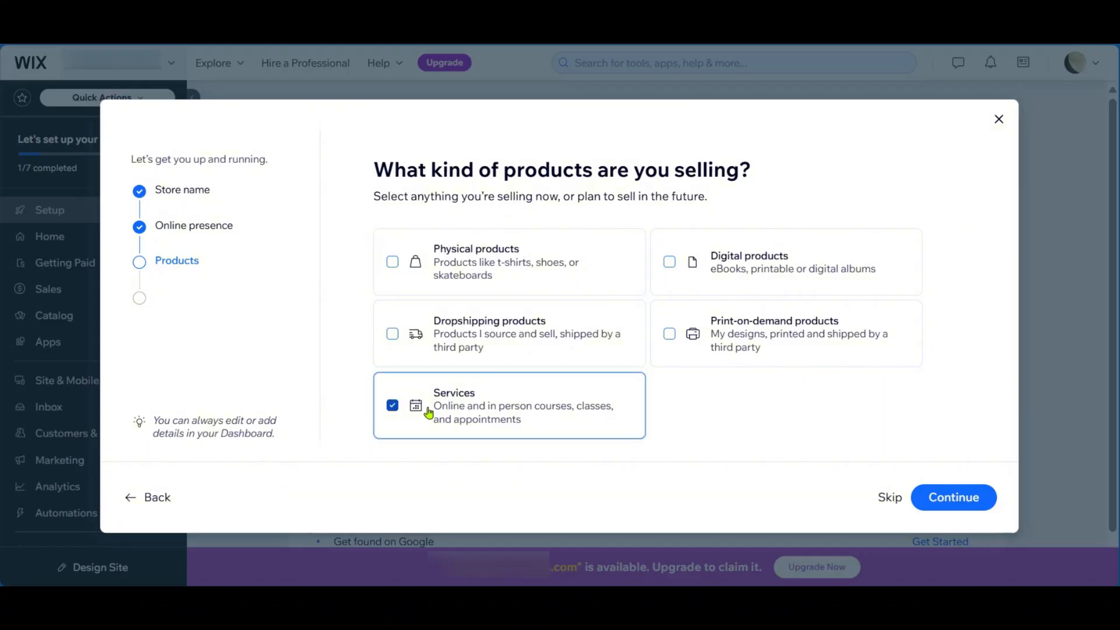
left_click(670, 263)
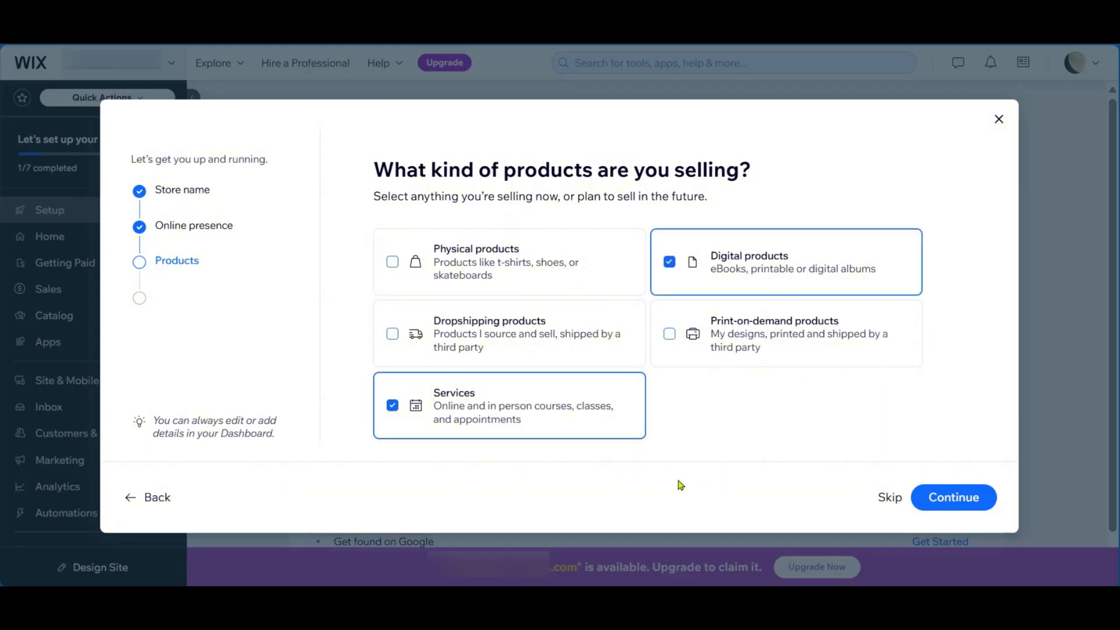
left_click(956, 501)
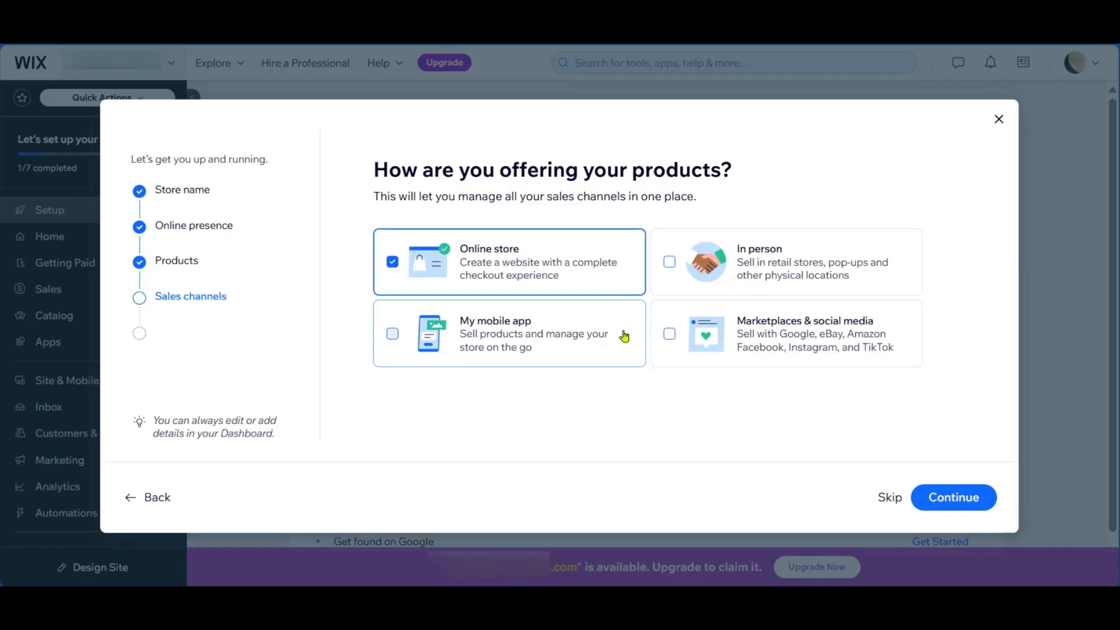
left_click(961, 502)
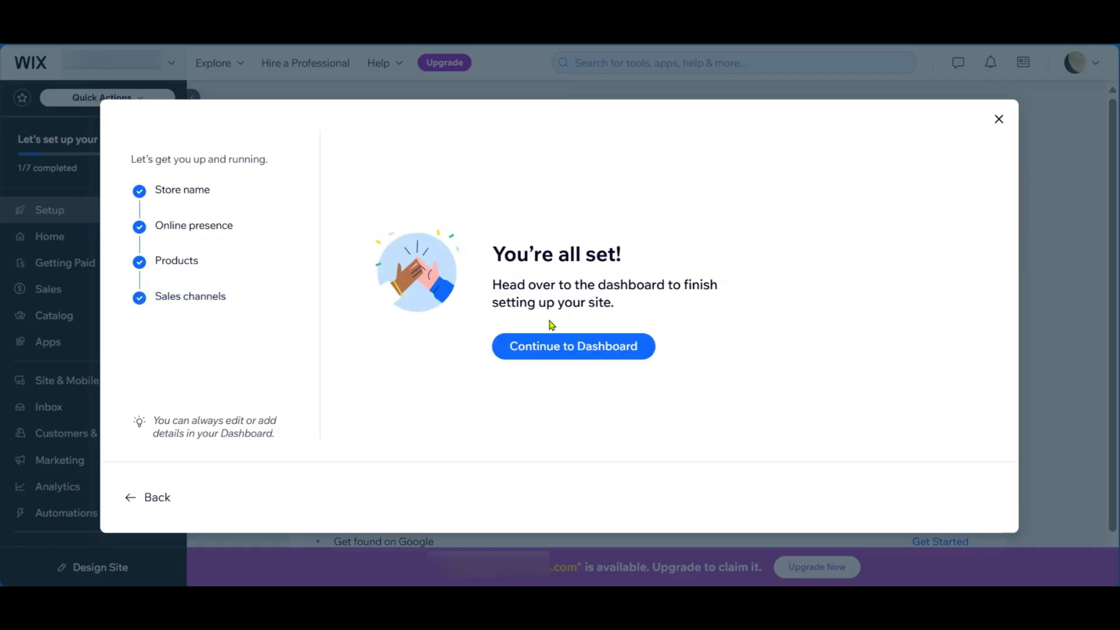
left_click(566, 349)
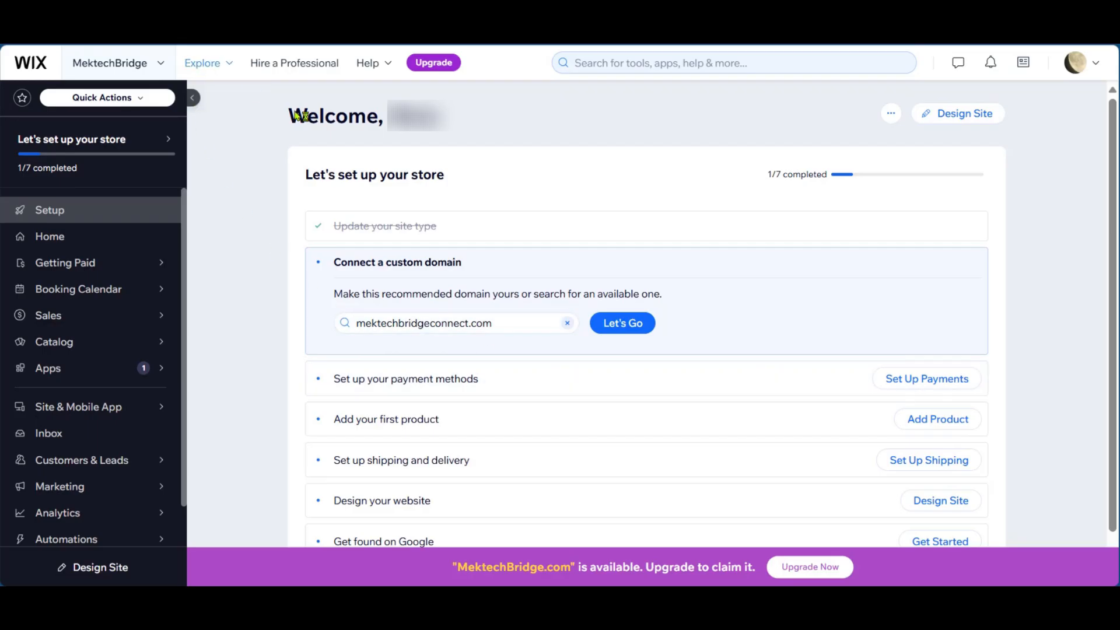
double_click(438, 325)
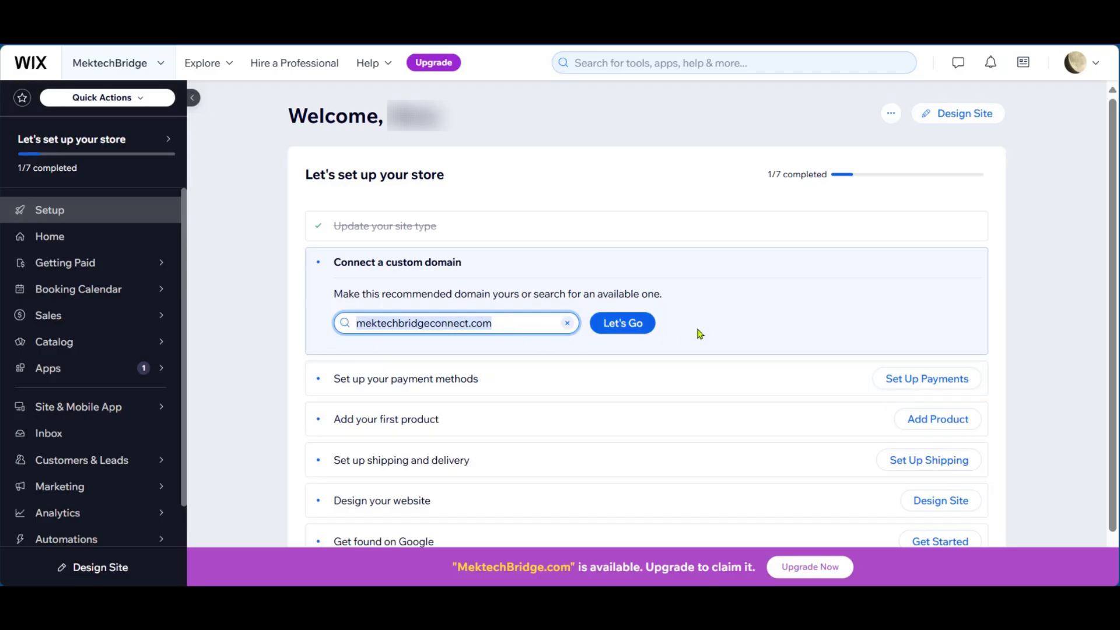
left_click(601, 318)
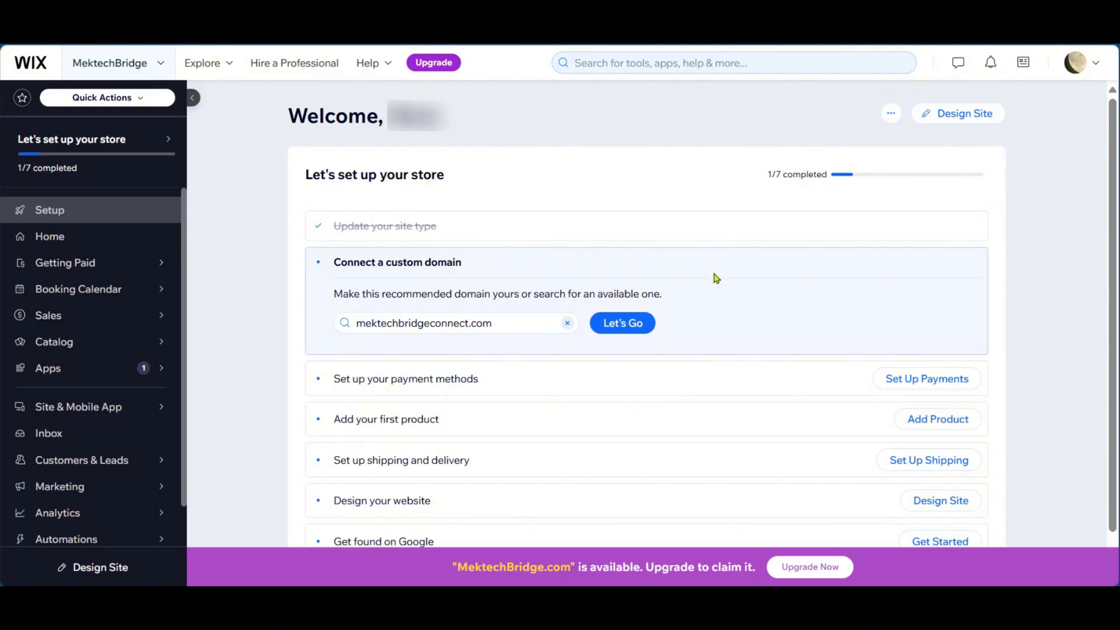
- Open the payment methods setup from the store checklist and confirm United States as the business location
scroll(403, 337, "down", 1)
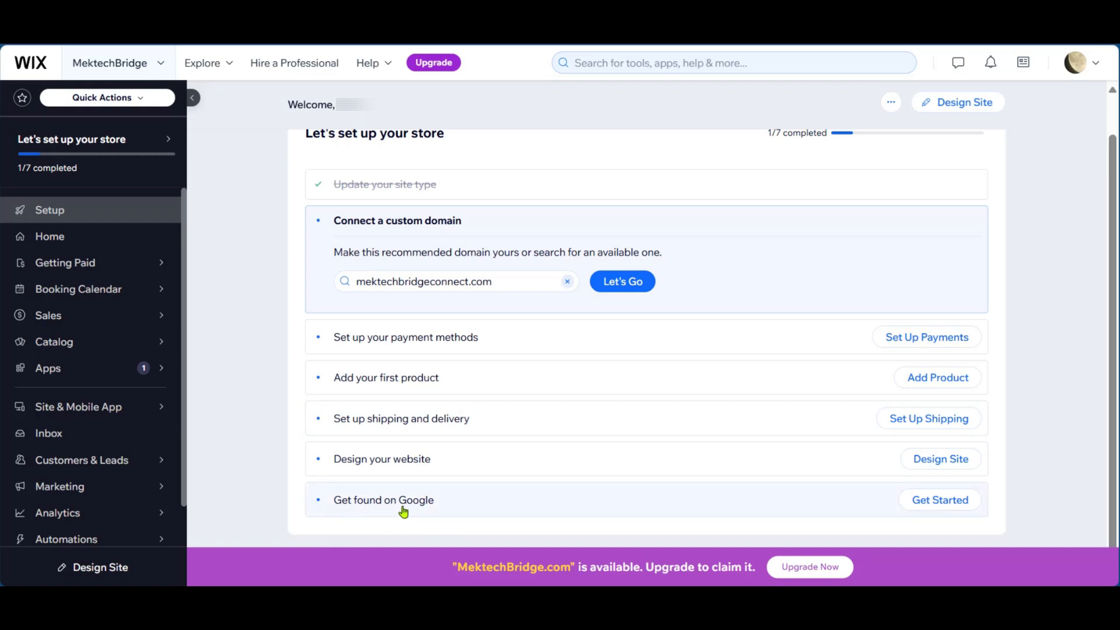
left_click(931, 342)
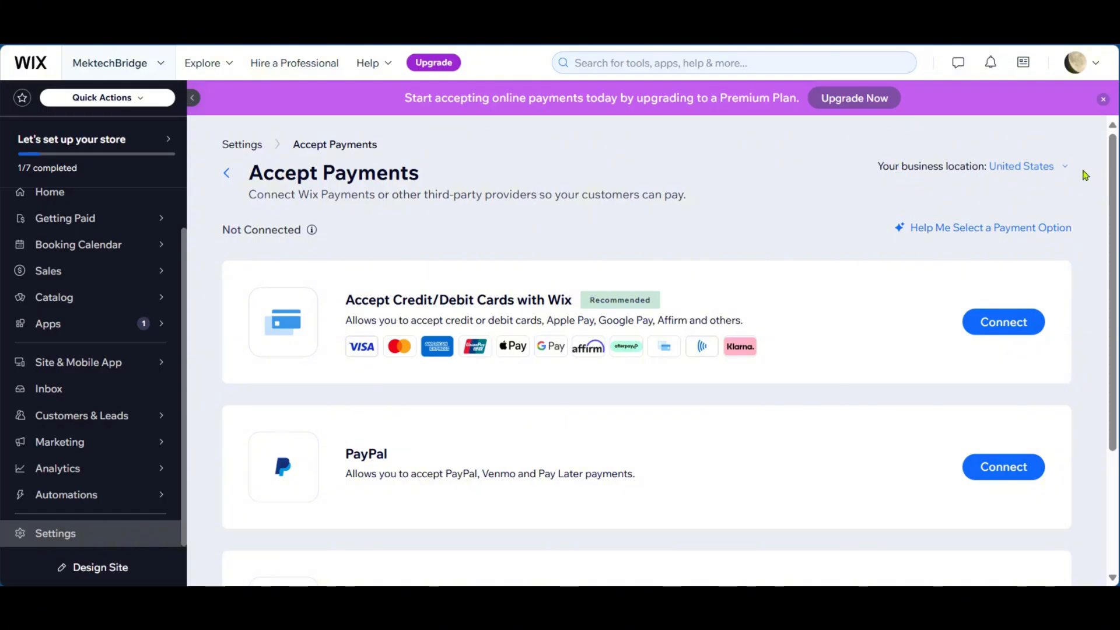
left_click(1058, 169)
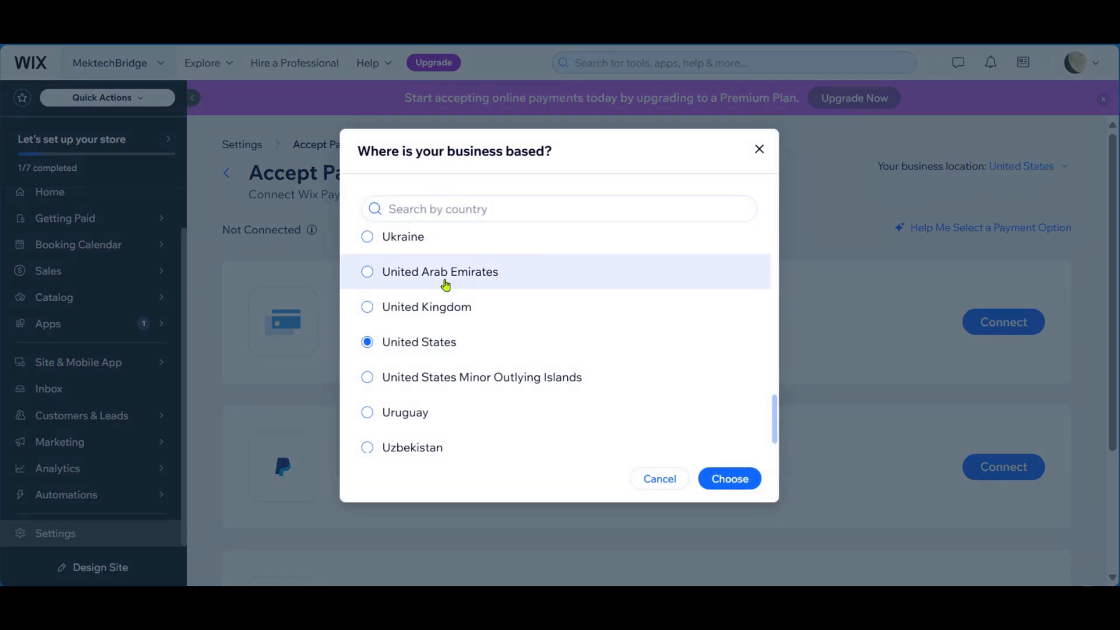
scroll(445, 284, "up", 8)
scroll(445, 285, "down", 10)
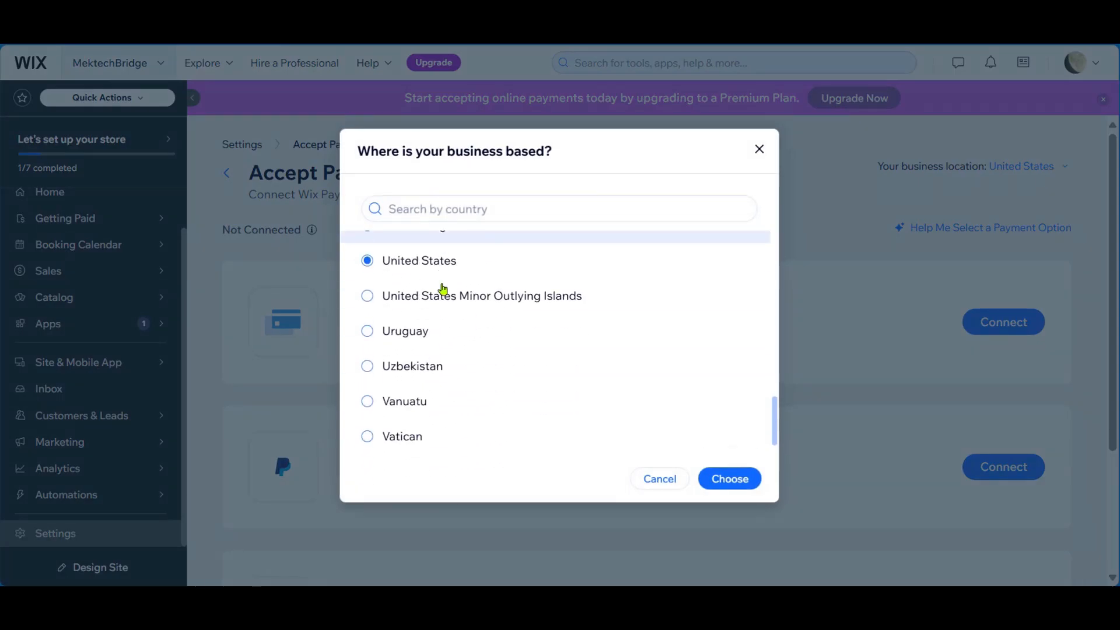
scroll(431, 294, "down", 4)
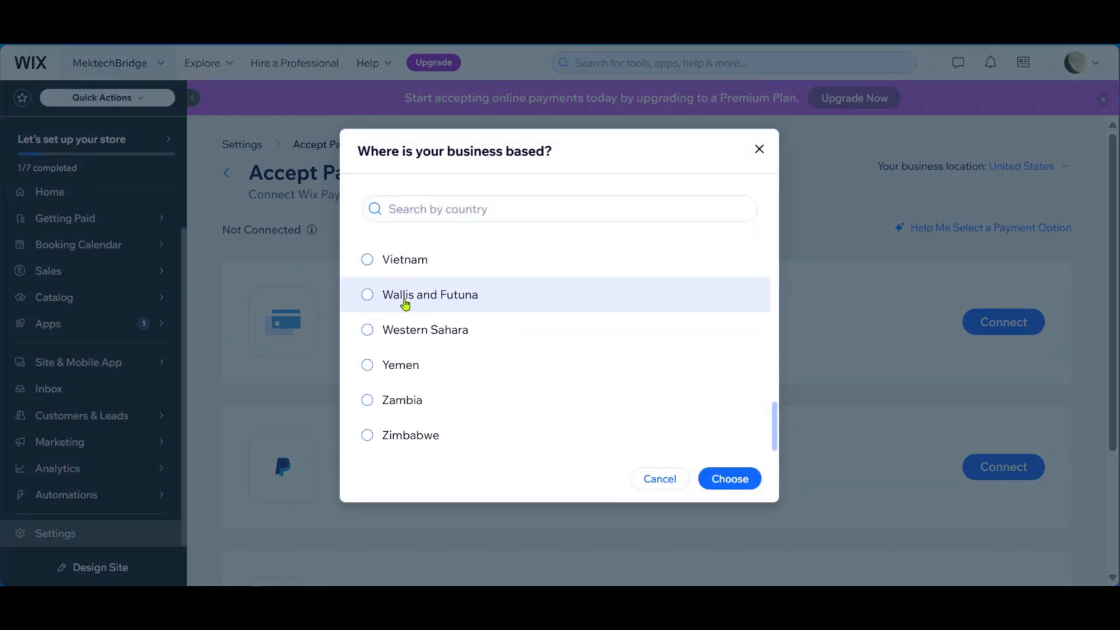
scroll(406, 303, "up", 5)
scroll(405, 303, "up", 5)
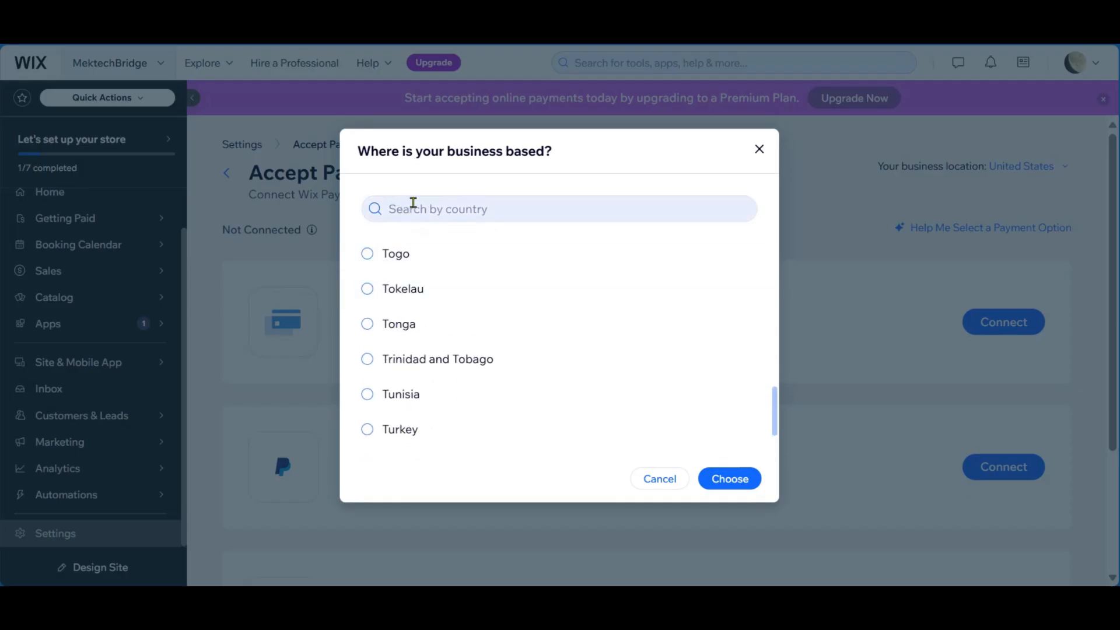
scroll(460, 332, "down", 6)
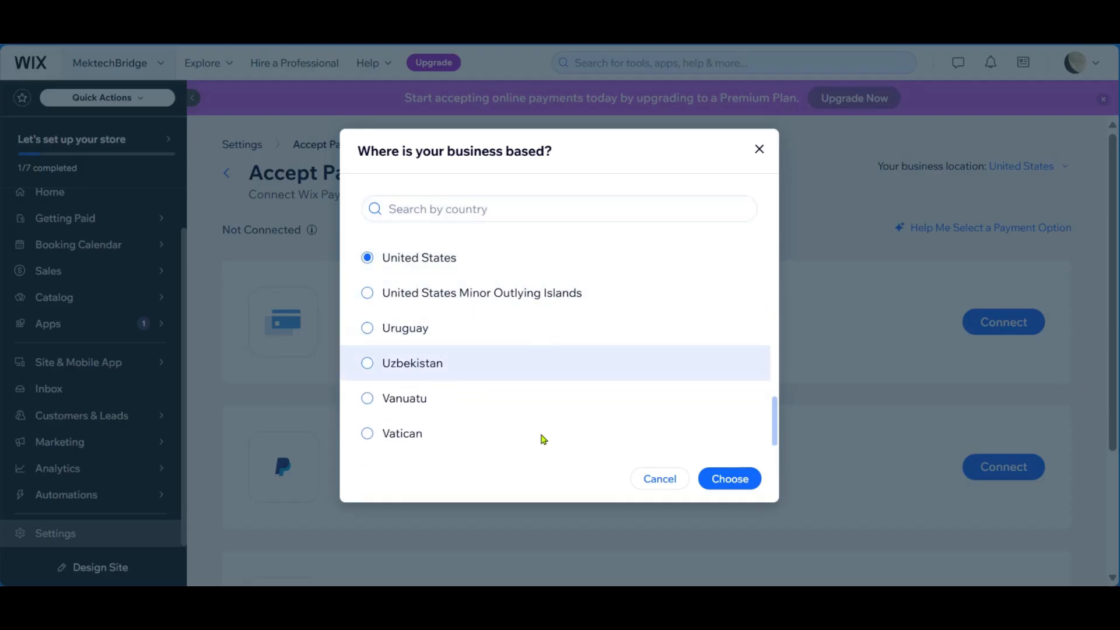
left_click(704, 480)
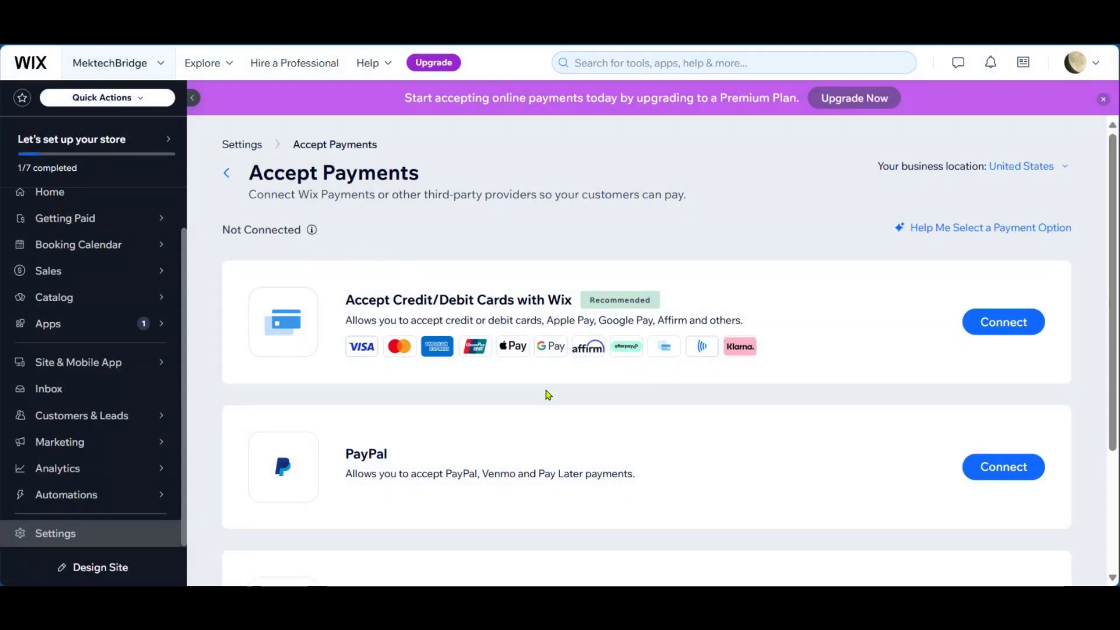
- Review the payment providers that can be connected on the Accept Payments page
mouse_move(319, 234)
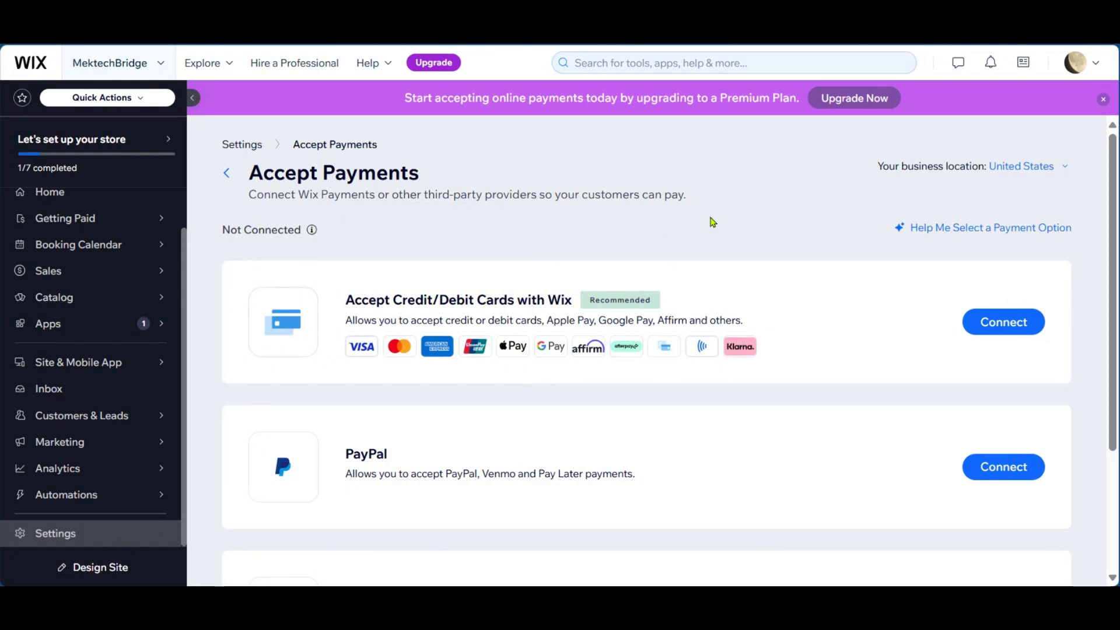
scroll(513, 257, "down", 3)
scroll(512, 205, "up", 3)
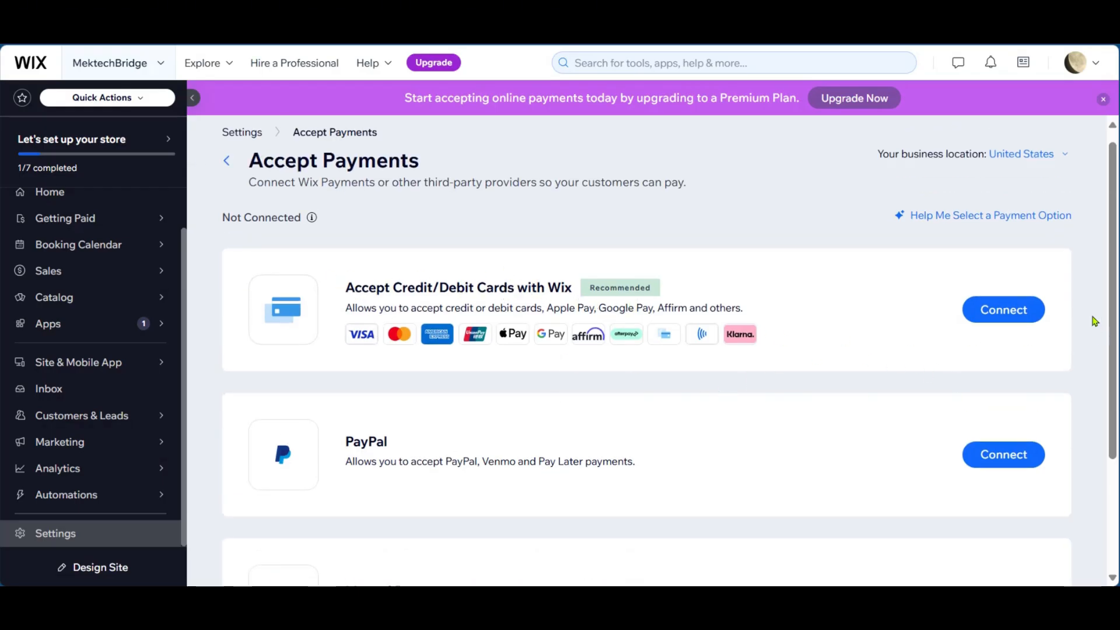
scroll(859, 337, "down", 3)
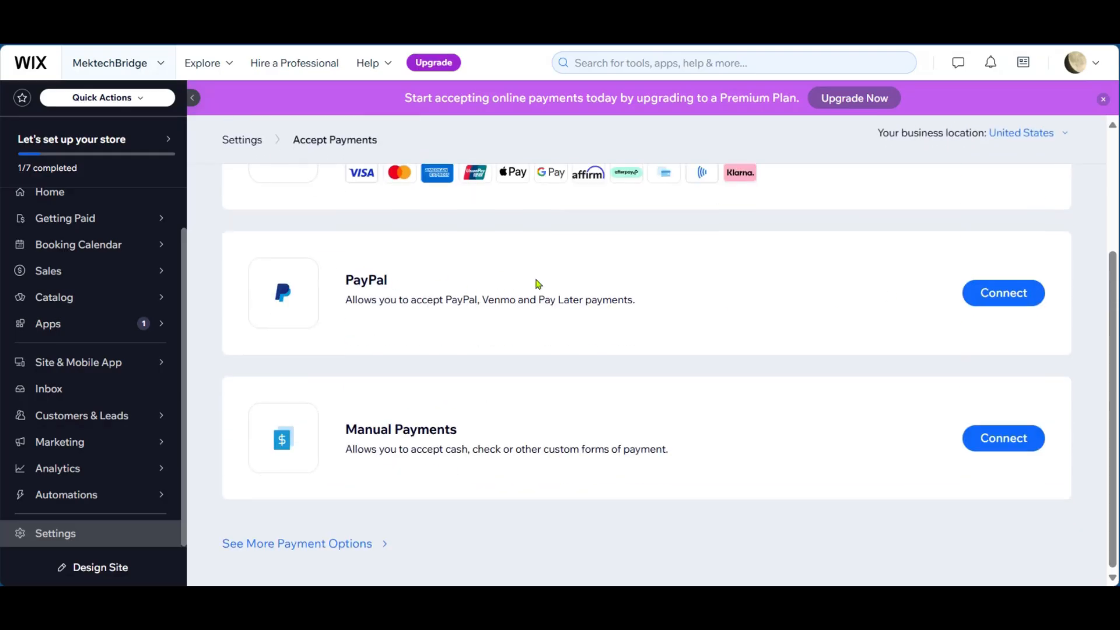
scroll(448, 429, "up", 3)
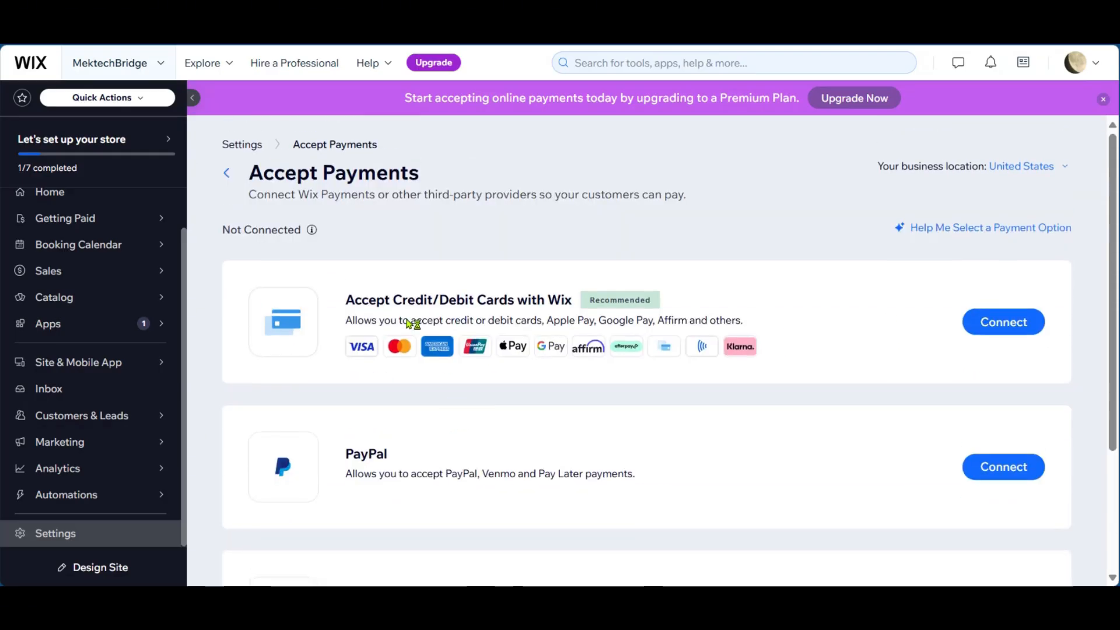
- Return to the store checklist, open the Products page for adding the first product, and show the new product types
left_click(228, 173)
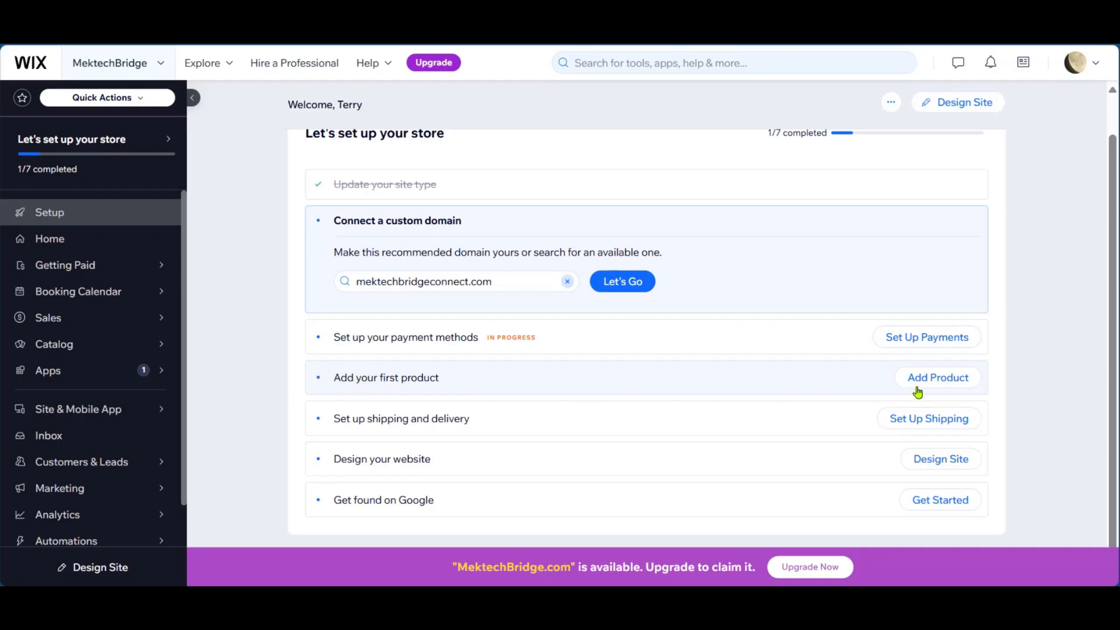
left_click(942, 379)
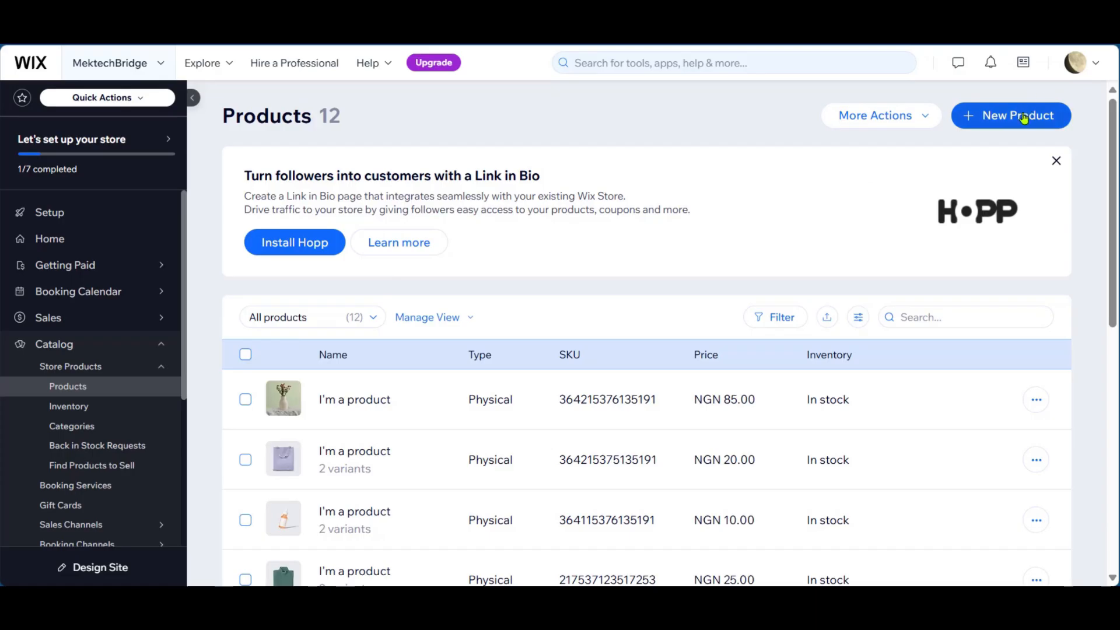
left_click(991, 111)
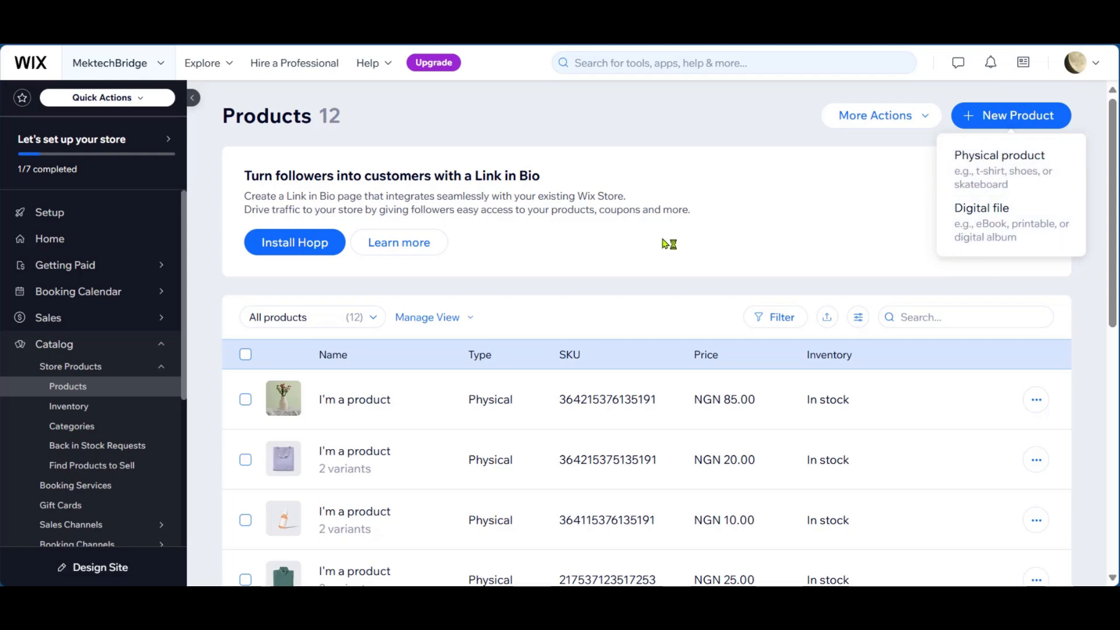
- Open the sample vase product, first in the product list, and rename it "Electric powered vase"
scroll(525, 262, "down", 2)
scroll(397, 297, "up", 1)
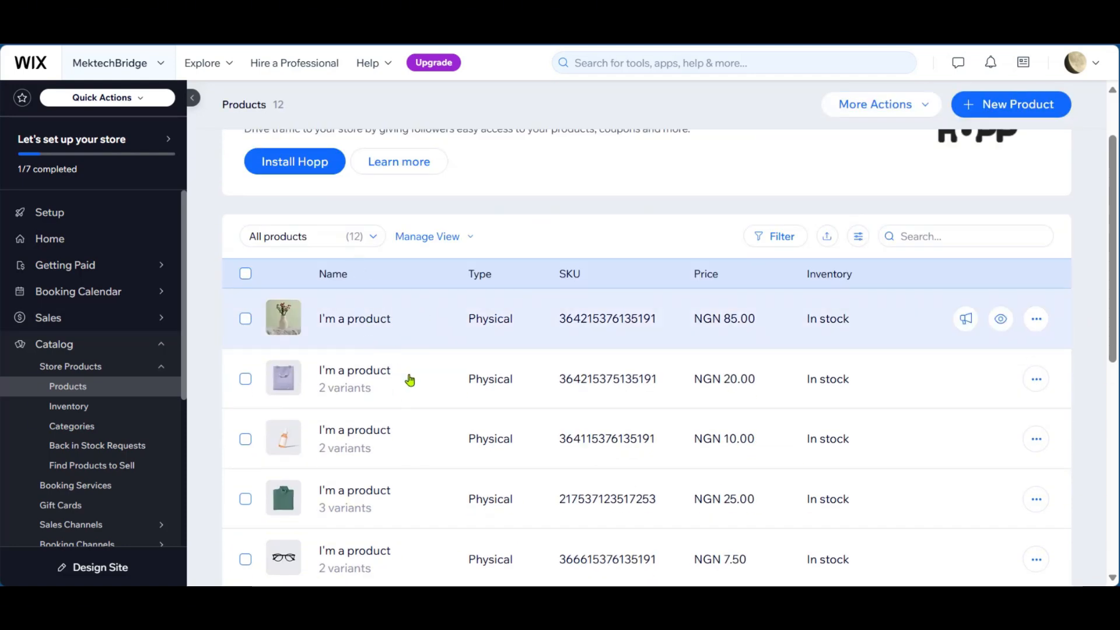
scroll(410, 380, "up", 1)
scroll(418, 378, "down", 3)
scroll(418, 377, "down", 1)
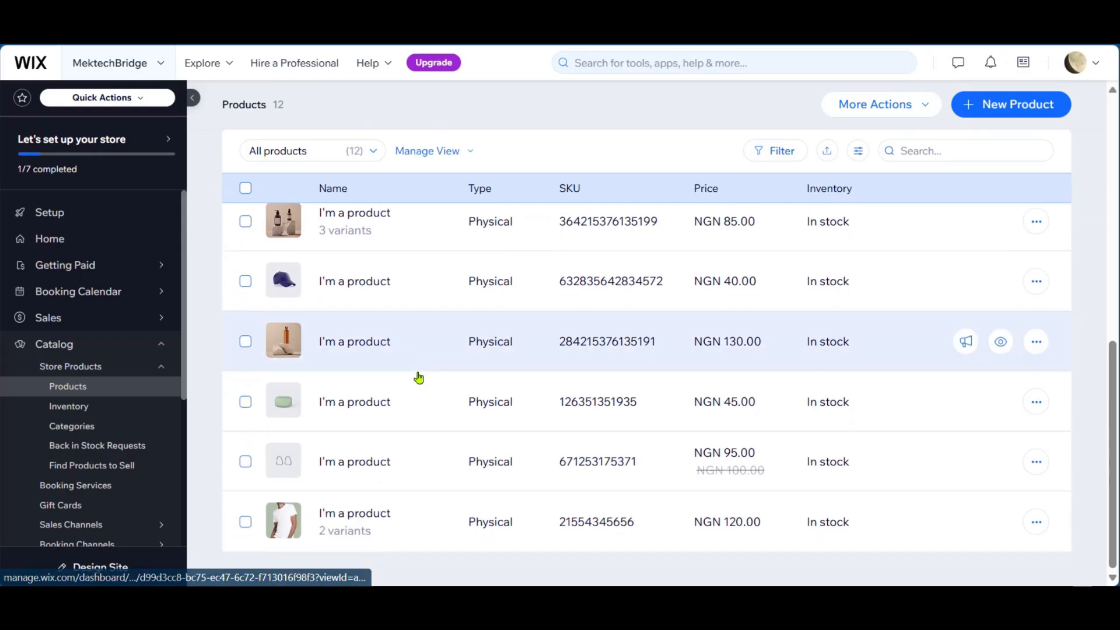
scroll(418, 376, "up", 10)
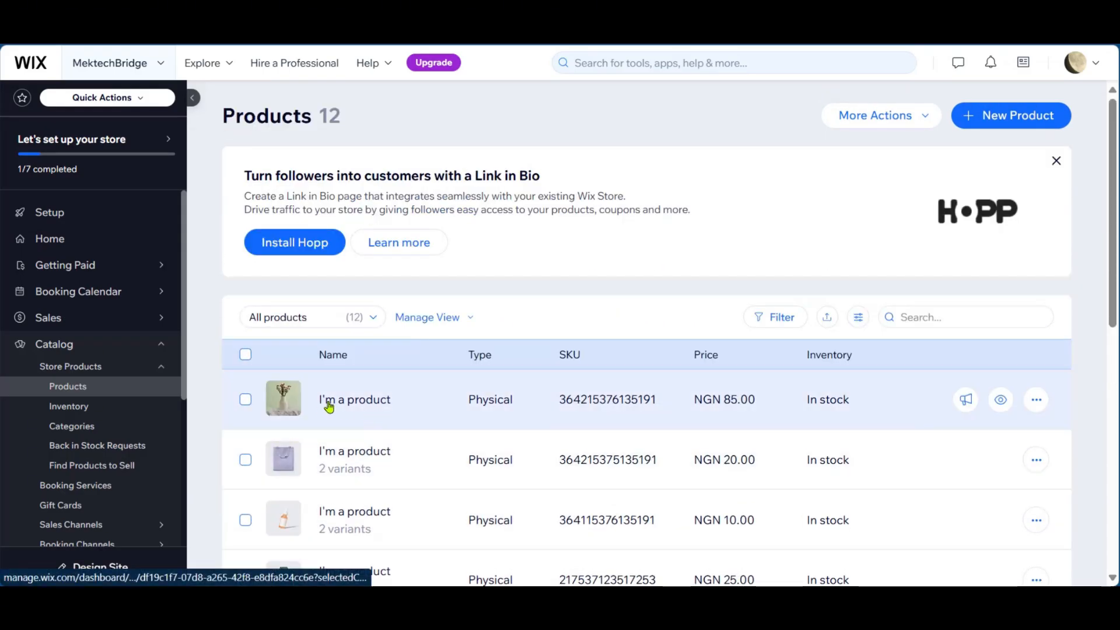
left_click(368, 400)
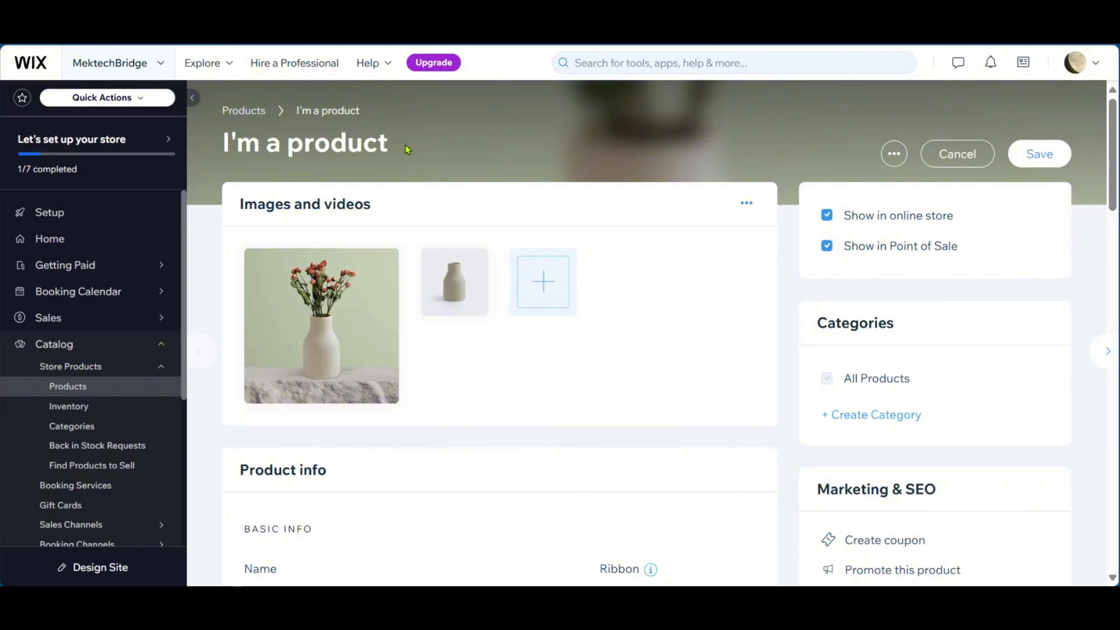
left_click(392, 147)
key("ctrl+a")
type("Electric powered vase")
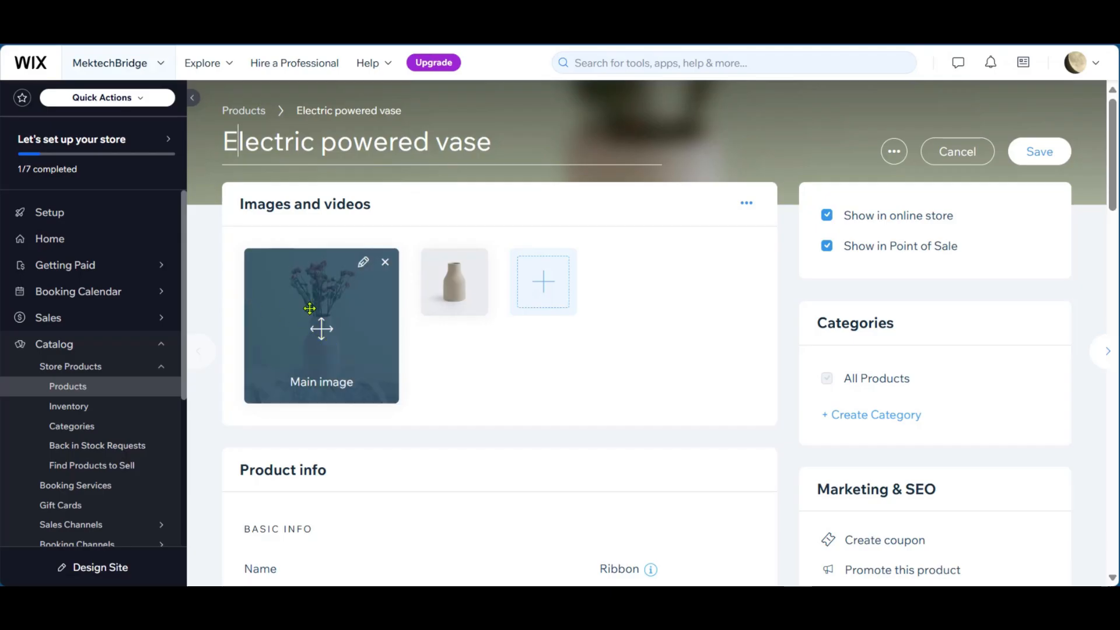
- Review the vase's image and video options, description, info sections, pricing, custom text, inventory, pre-order and subscription settings
left_click(536, 293)
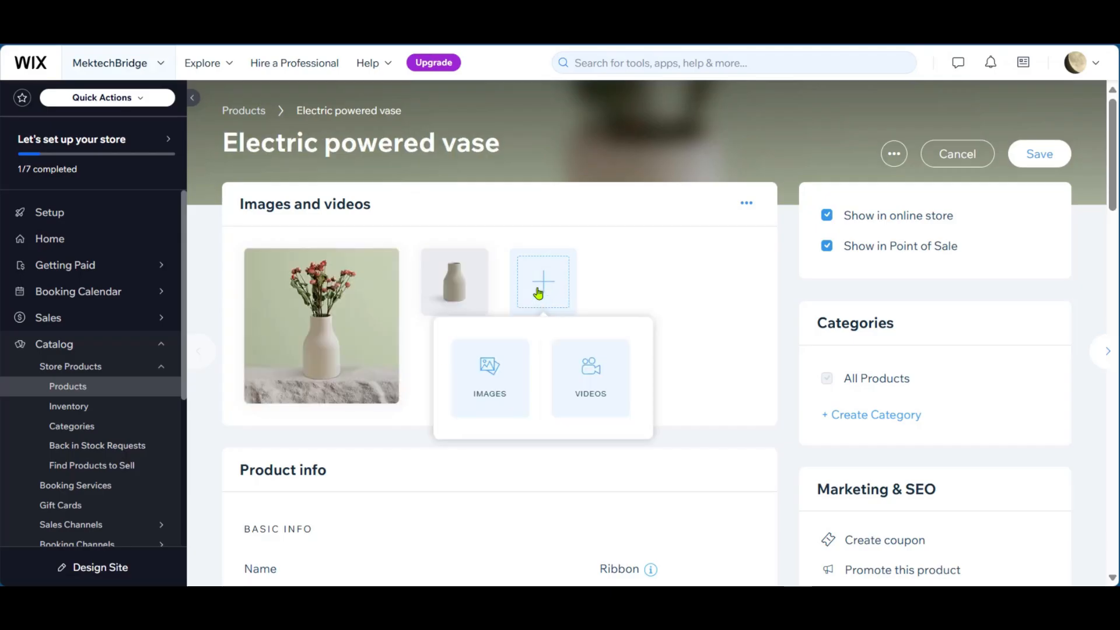
left_click(512, 366)
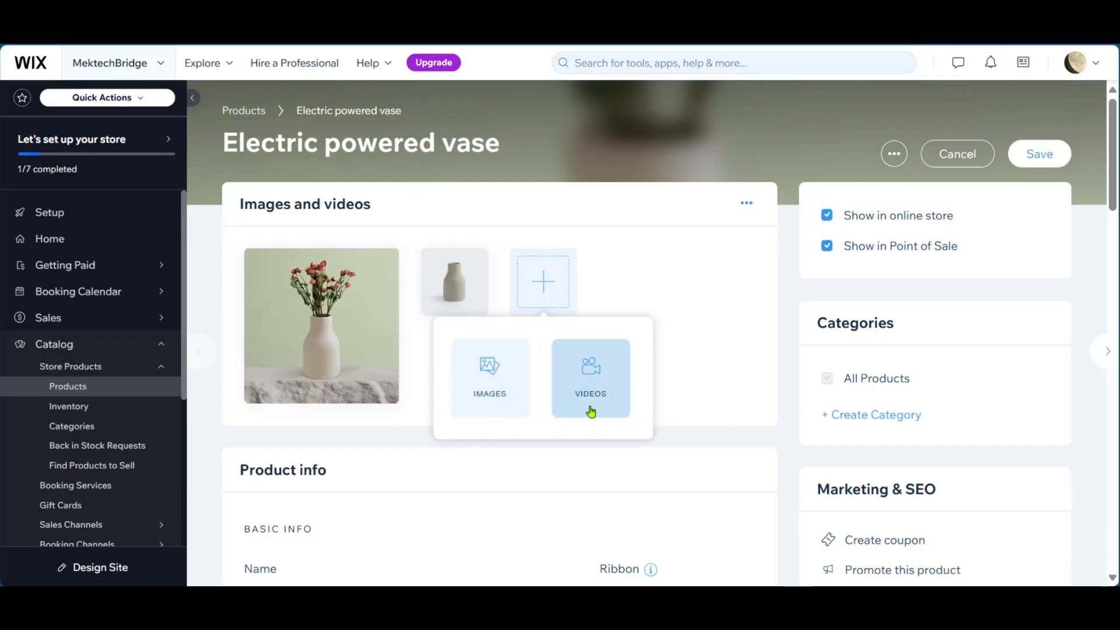
scroll(651, 283, "down", 7)
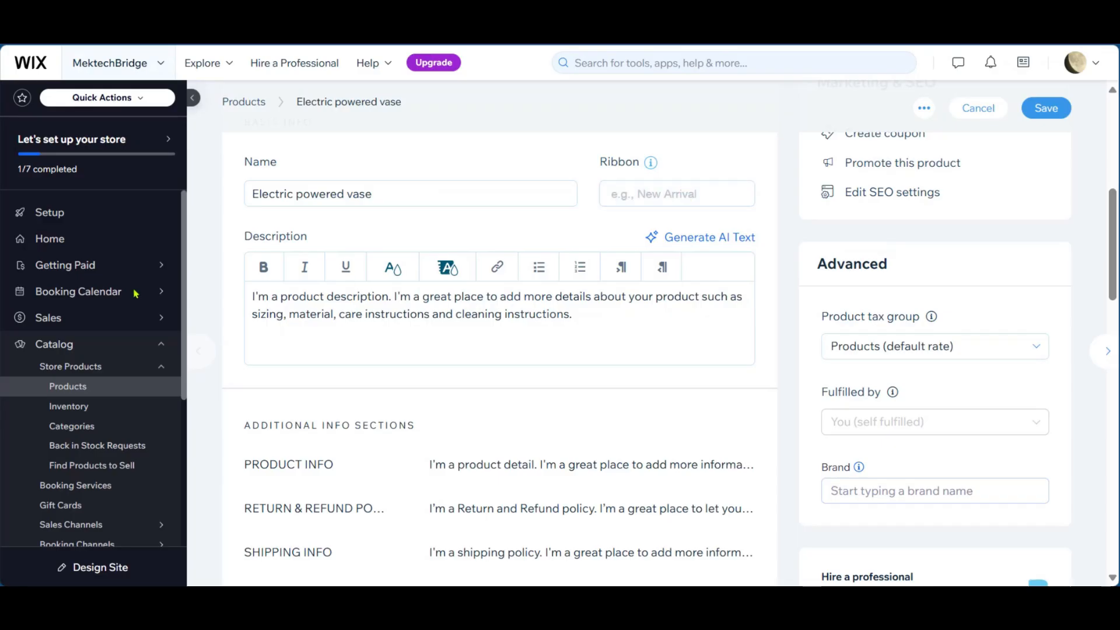
scroll(397, 338, "down", 4)
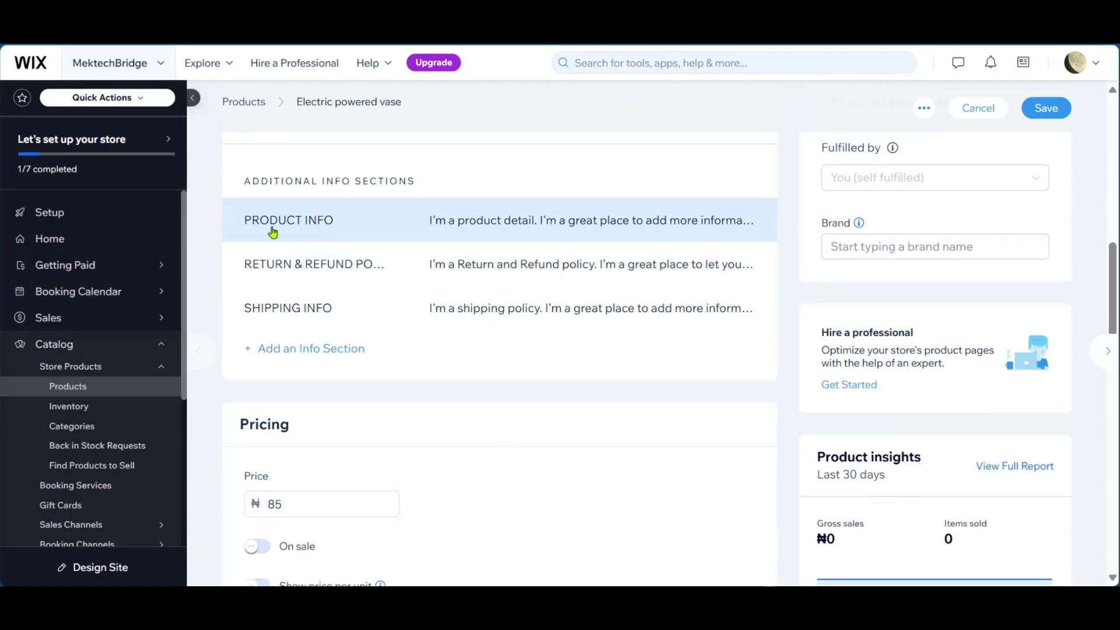
scroll(391, 531, "down", 5)
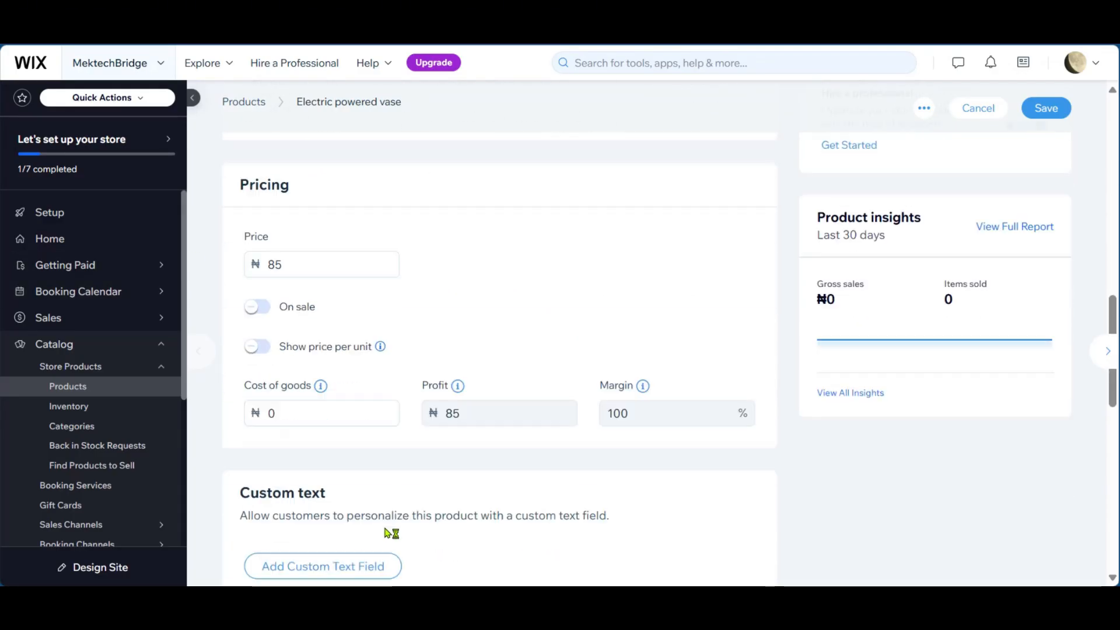
scroll(278, 225, "down", 4)
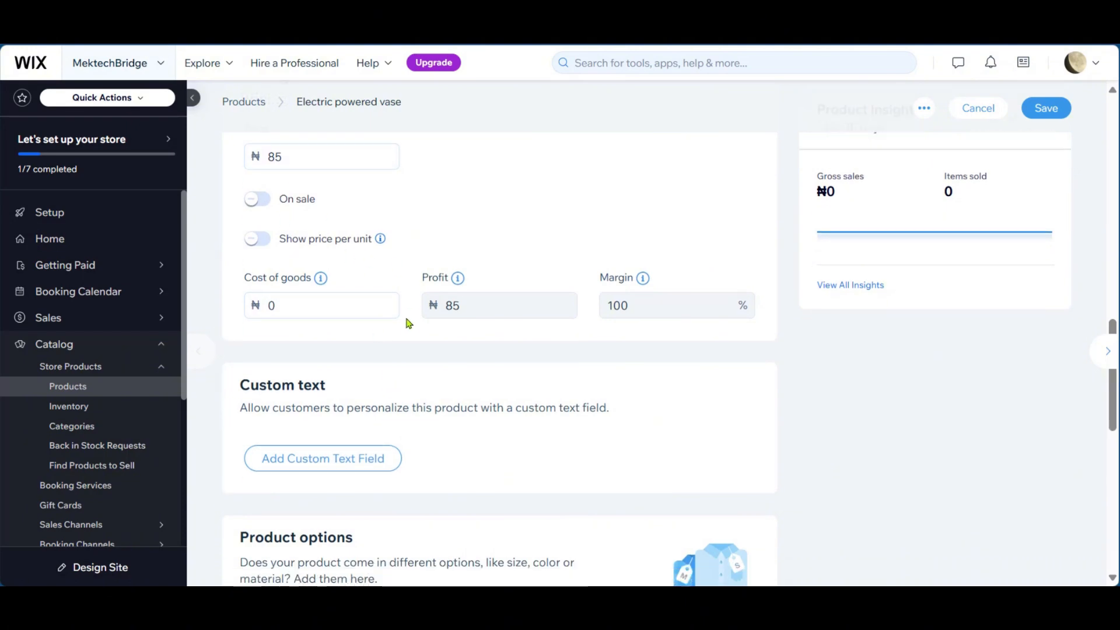
scroll(324, 362, "down", 6)
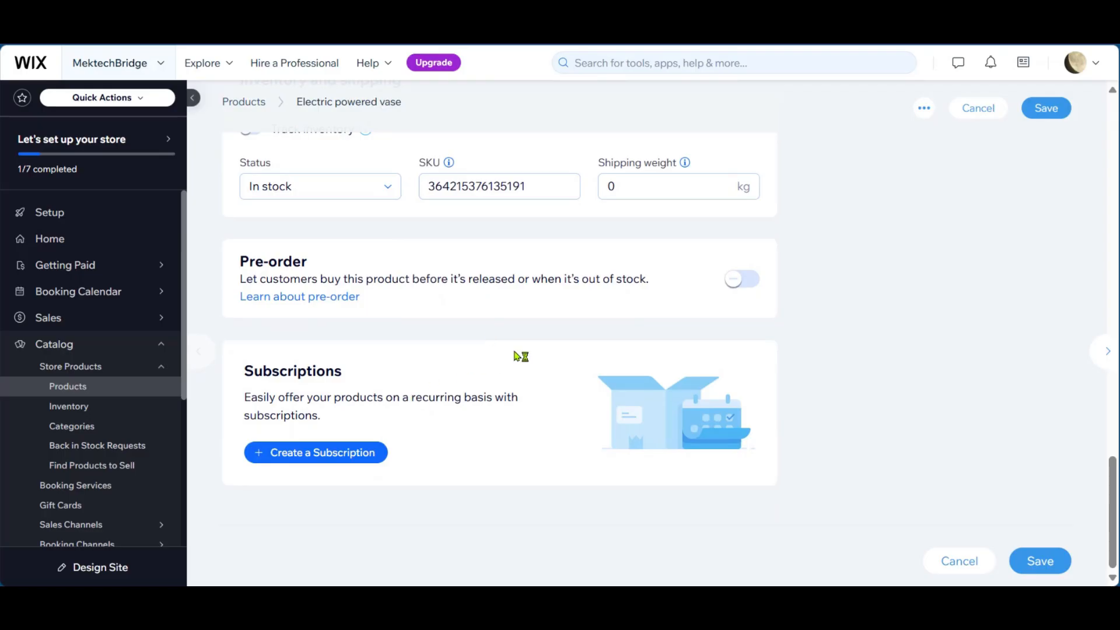
- Turn on inventory tracking for the vase and save the product
scroll(325, 247, "up", 3)
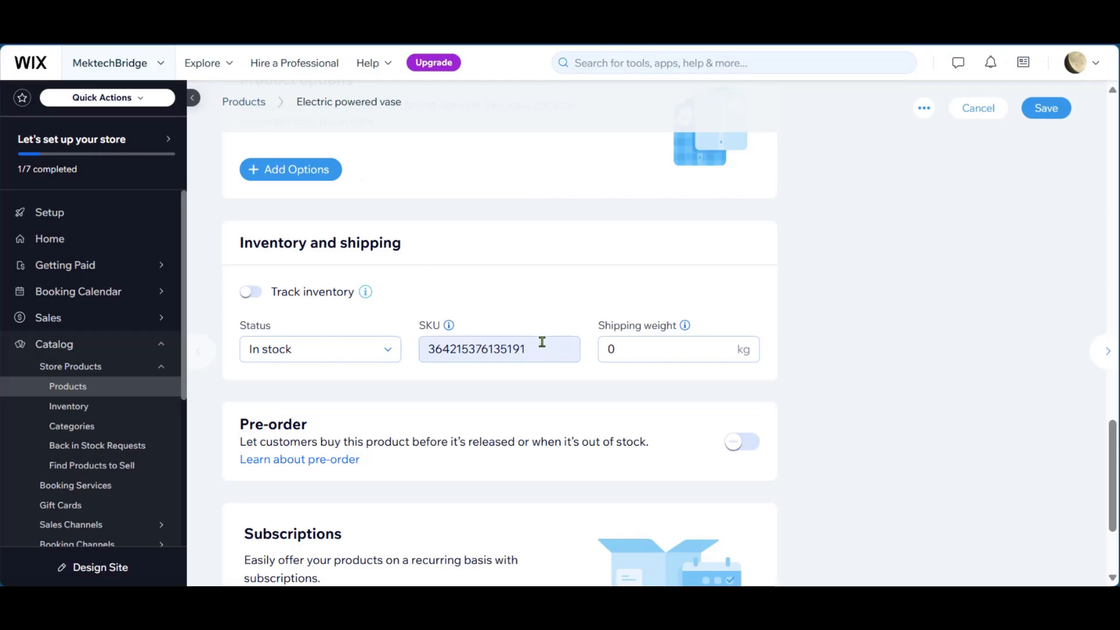
left_click(252, 293)
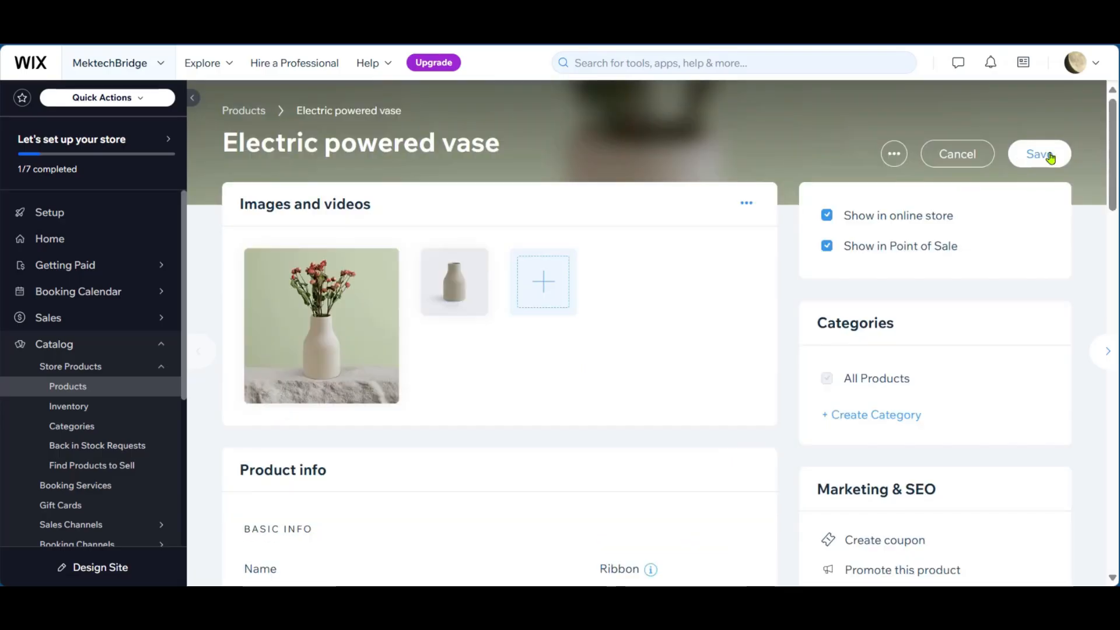
left_click(1047, 157)
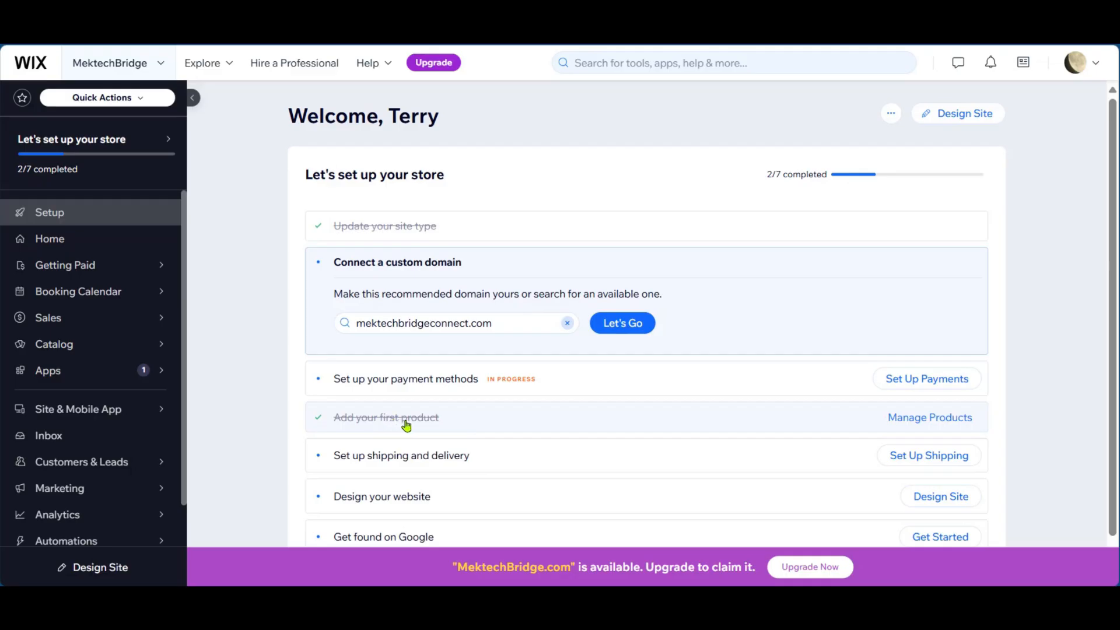
- Start the website design task from the store checklist and choose to customize a template
scroll(458, 394, "down", 1)
scroll(459, 394, "down", 1)
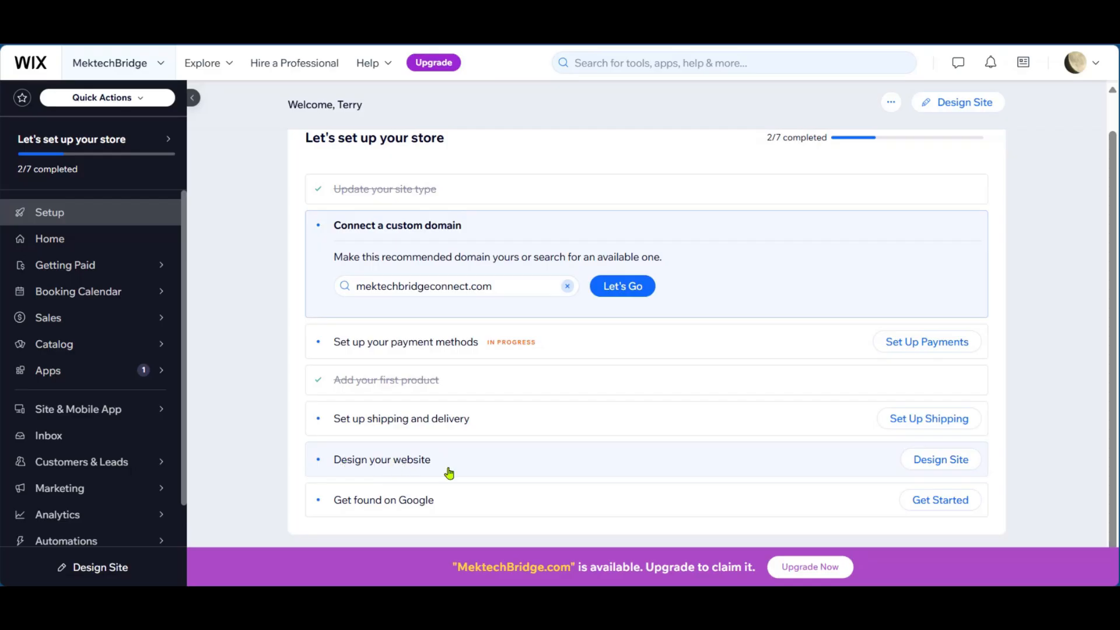
left_click(937, 466)
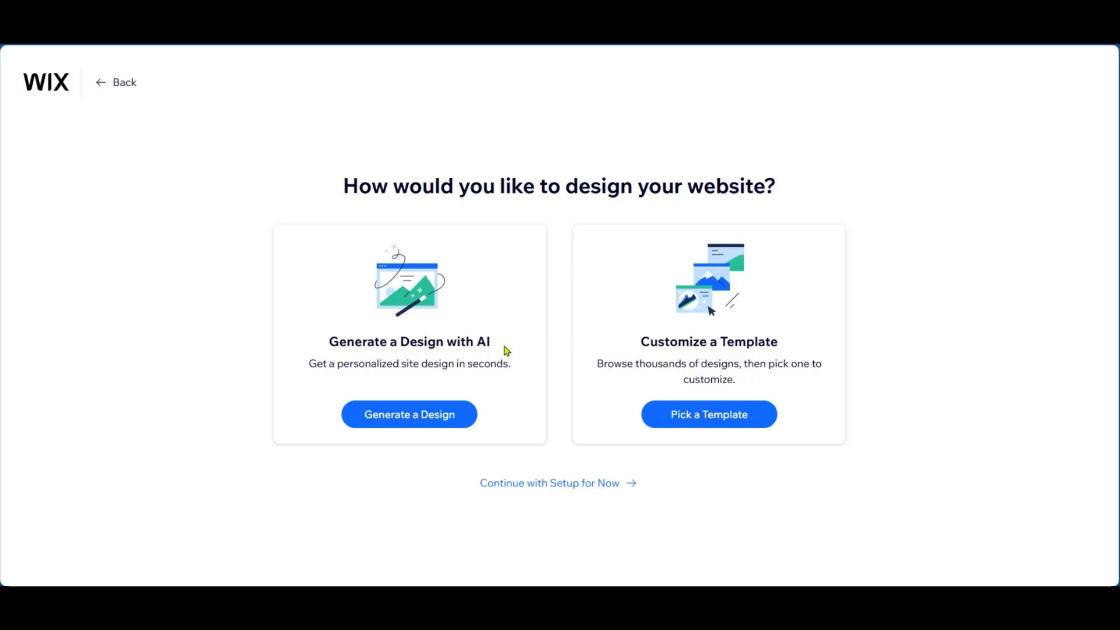
left_click(708, 417)
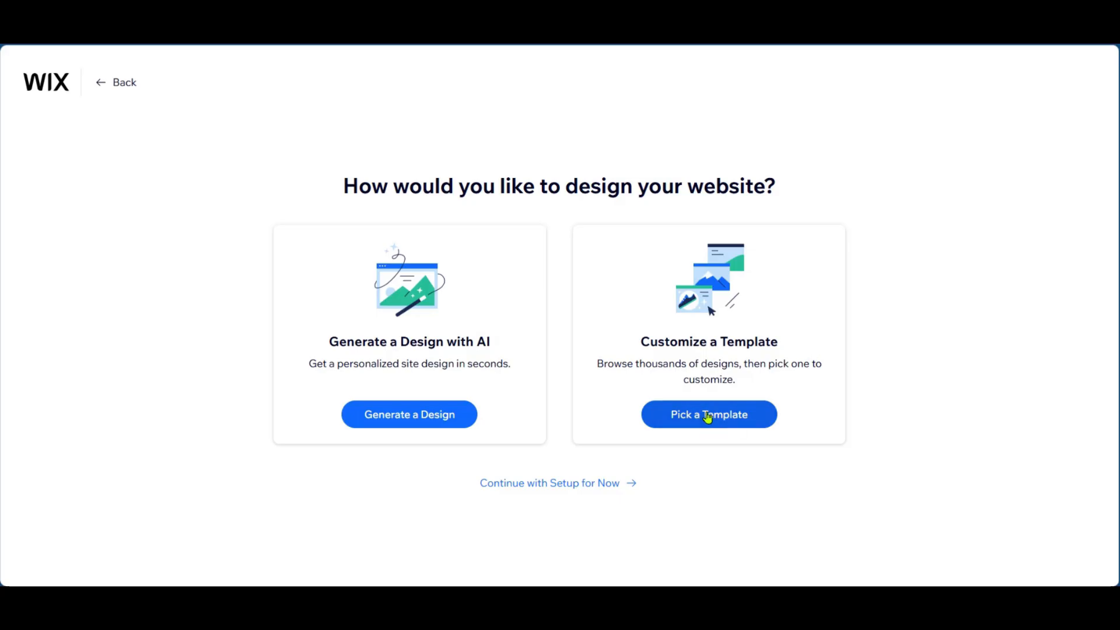
- Find the TrackMate XE Product Landing Page among the templates and open it for editing
scroll(355, 275, "down", 2)
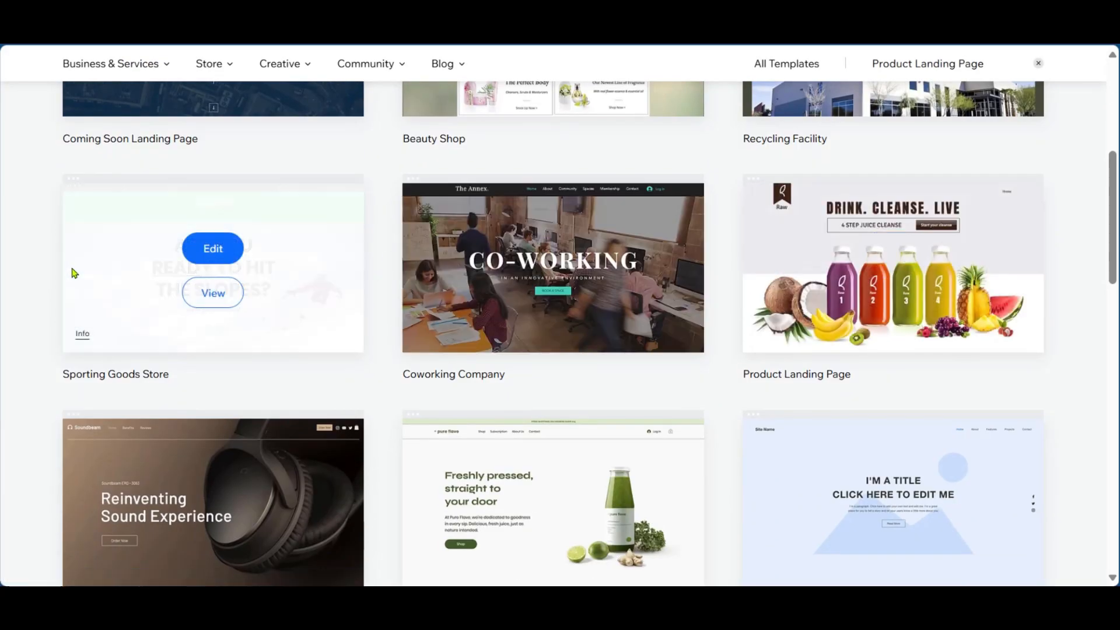
scroll(247, 318, "down", 4)
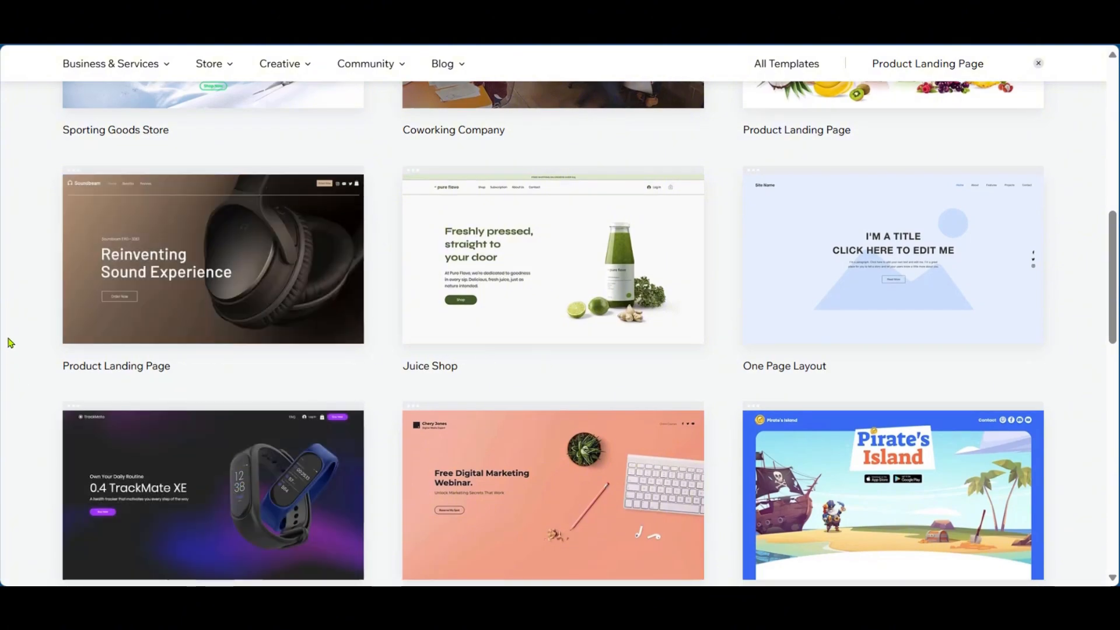
scroll(190, 382, "down", 5)
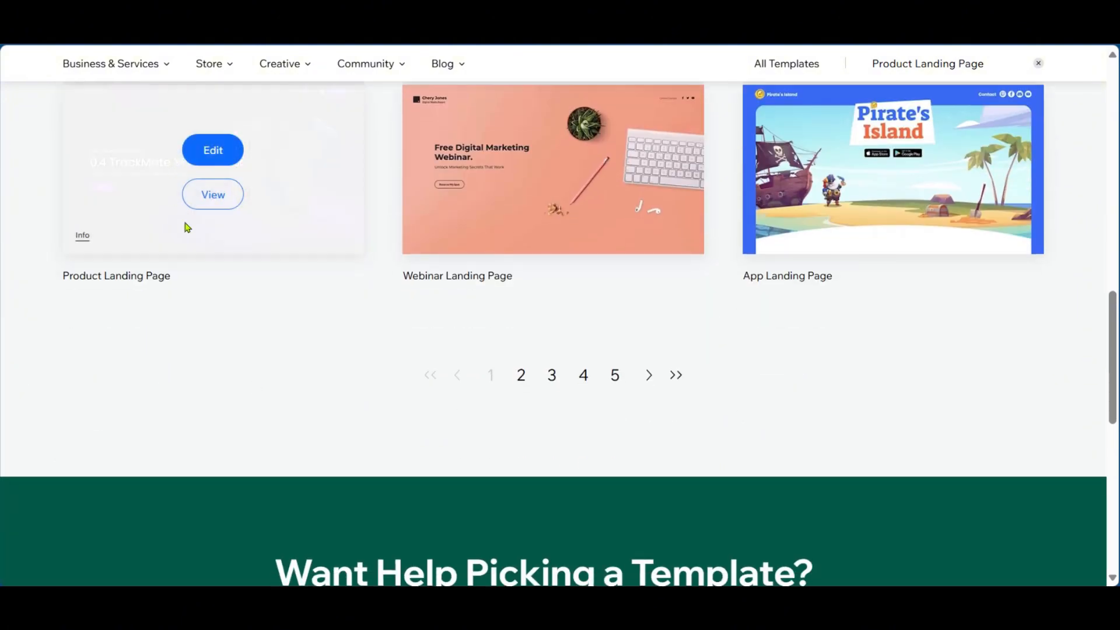
scroll(309, 420, "up", 1)
mouse_move(239, 296)
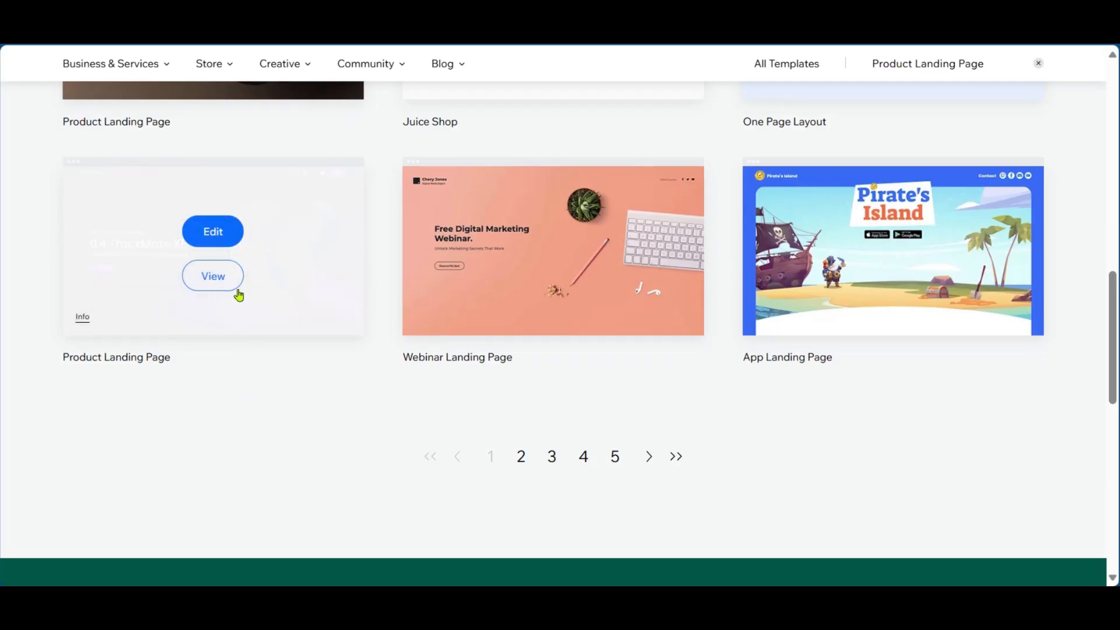
left_click(211, 235)
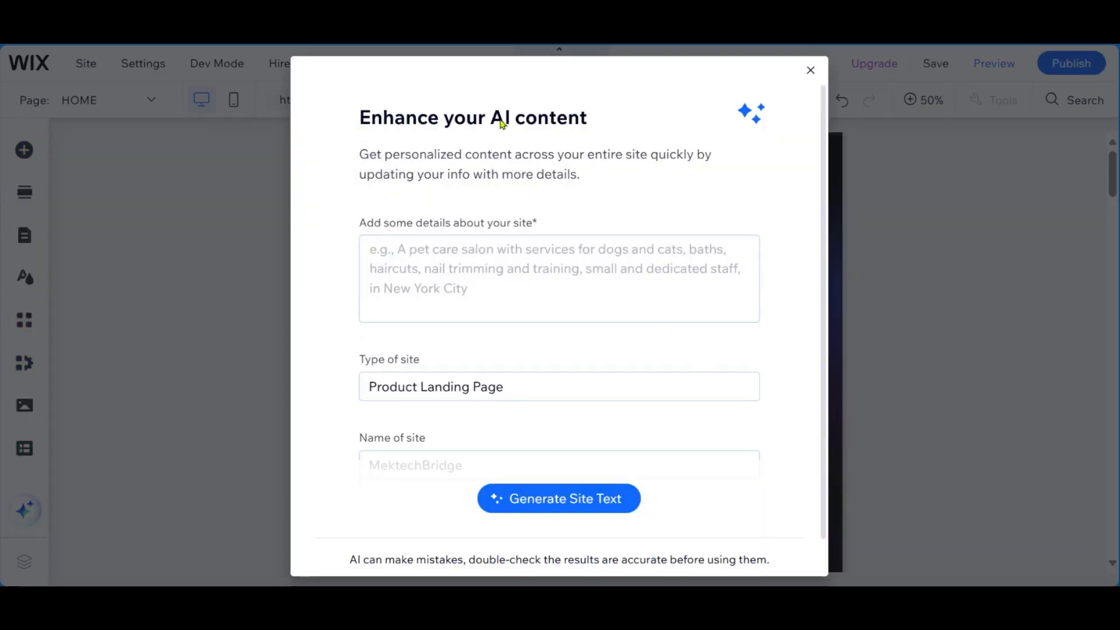
- Describe the site as "we provide the best quality products for your tech solutions" and generate the AI site text
scroll(449, 317, "down", 1)
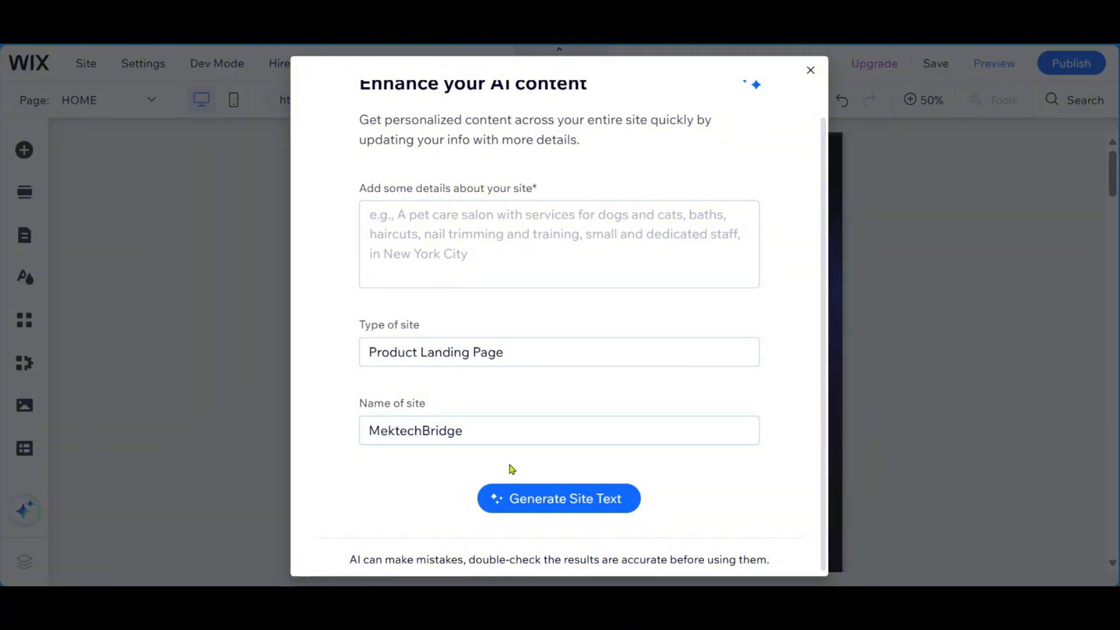
scroll(482, 349, "up", 1)
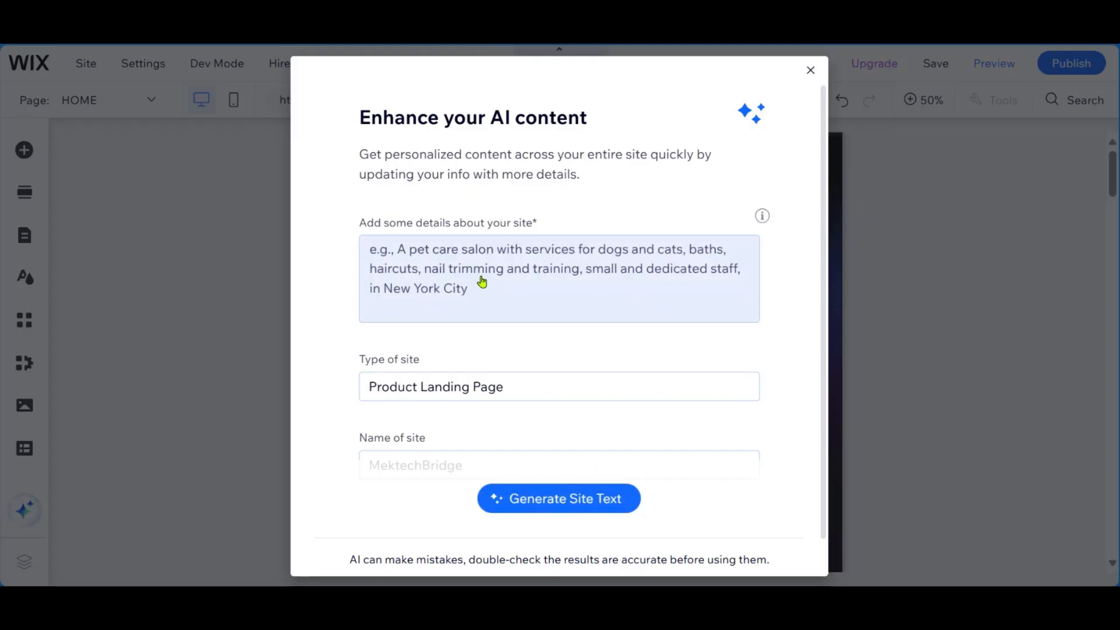
left_click(424, 268)
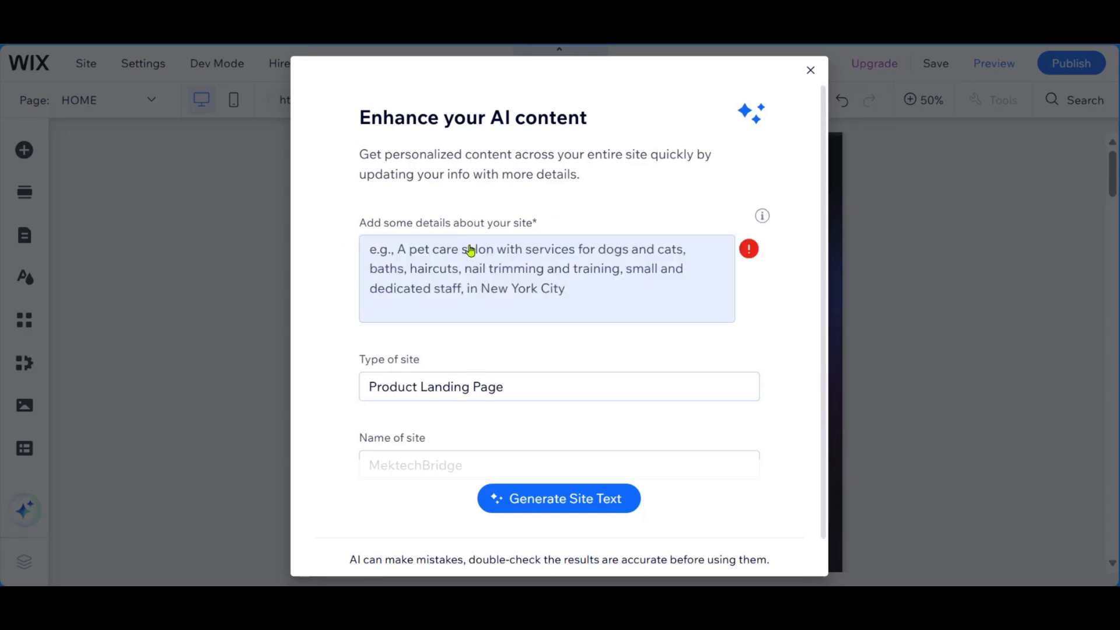
left_click(439, 270)
type("we provide the best quality products for your tech solutions")
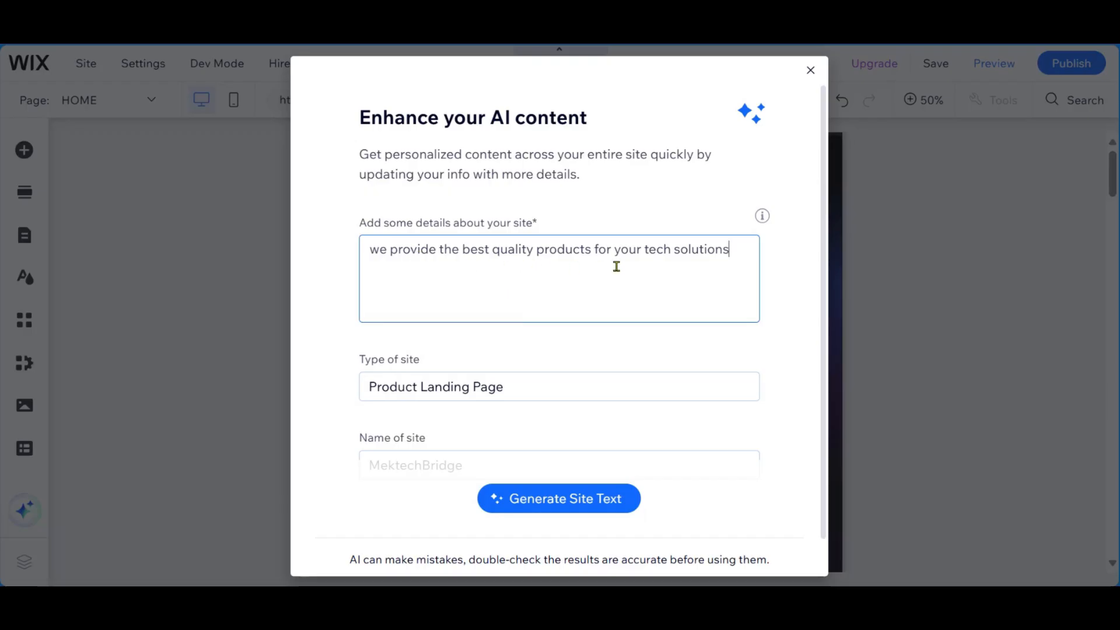
scroll(621, 298, "down", 1)
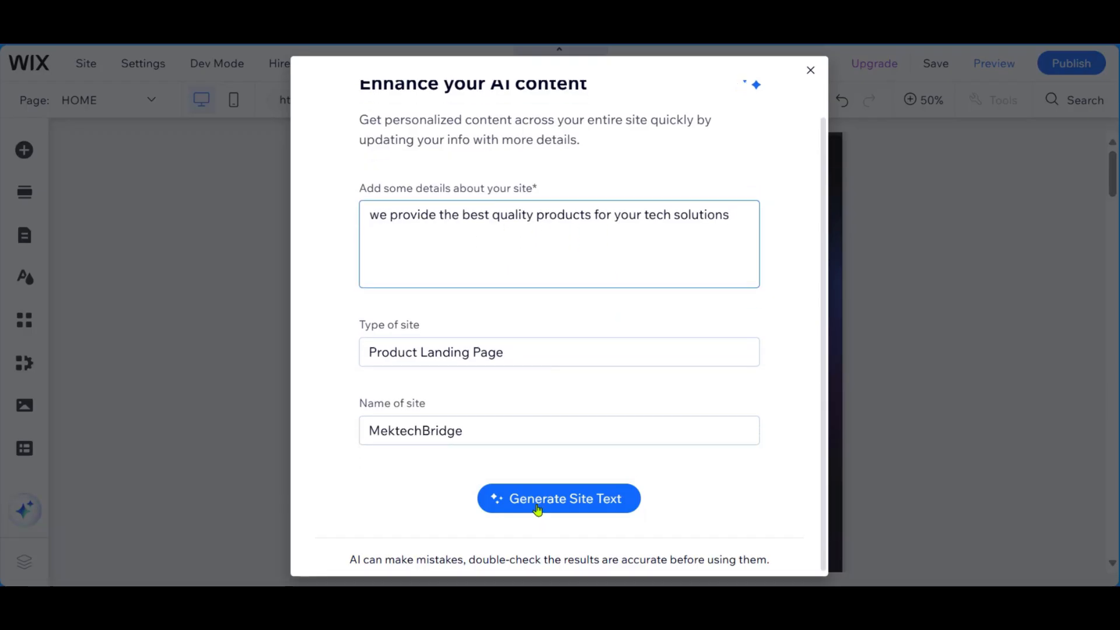
left_click(537, 507)
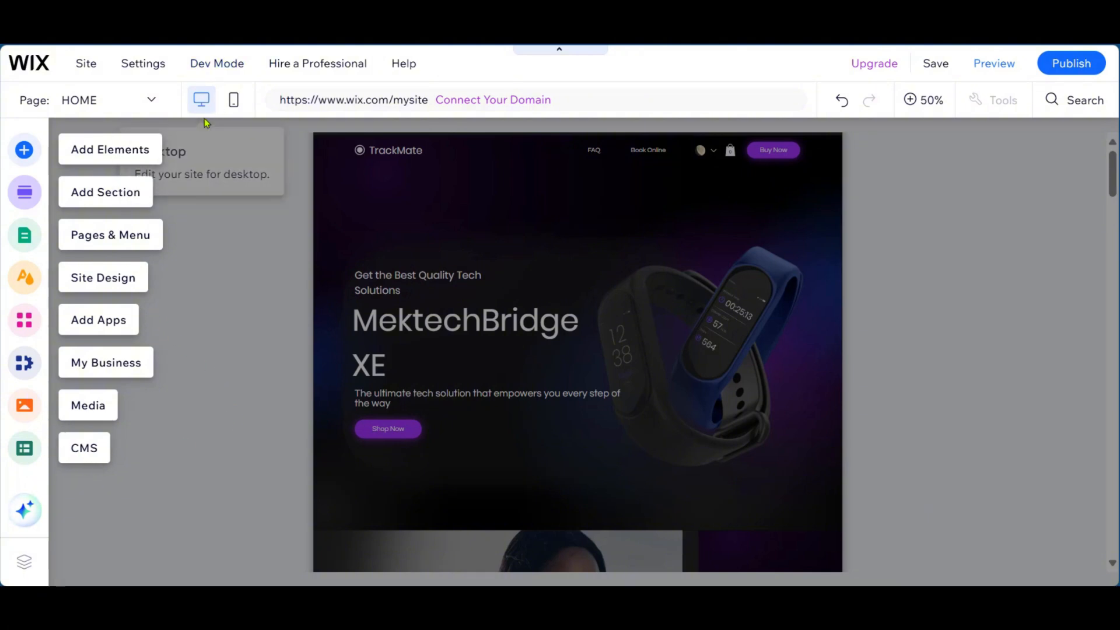
- Check the home page in the mobile view and return to the desktop view
left_click(234, 105)
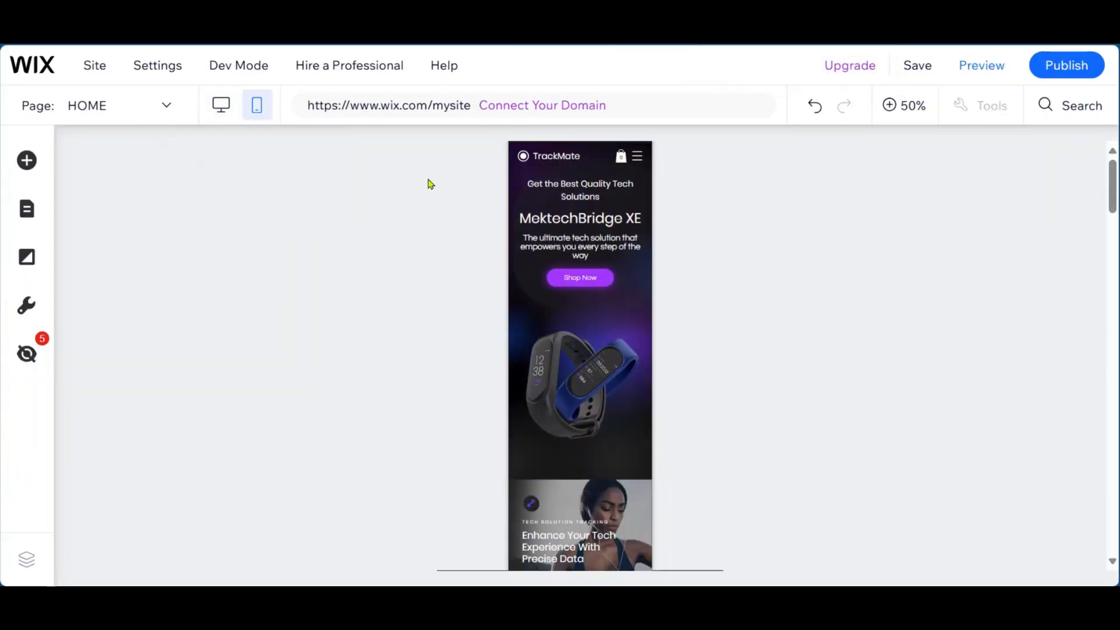
left_click(227, 107)
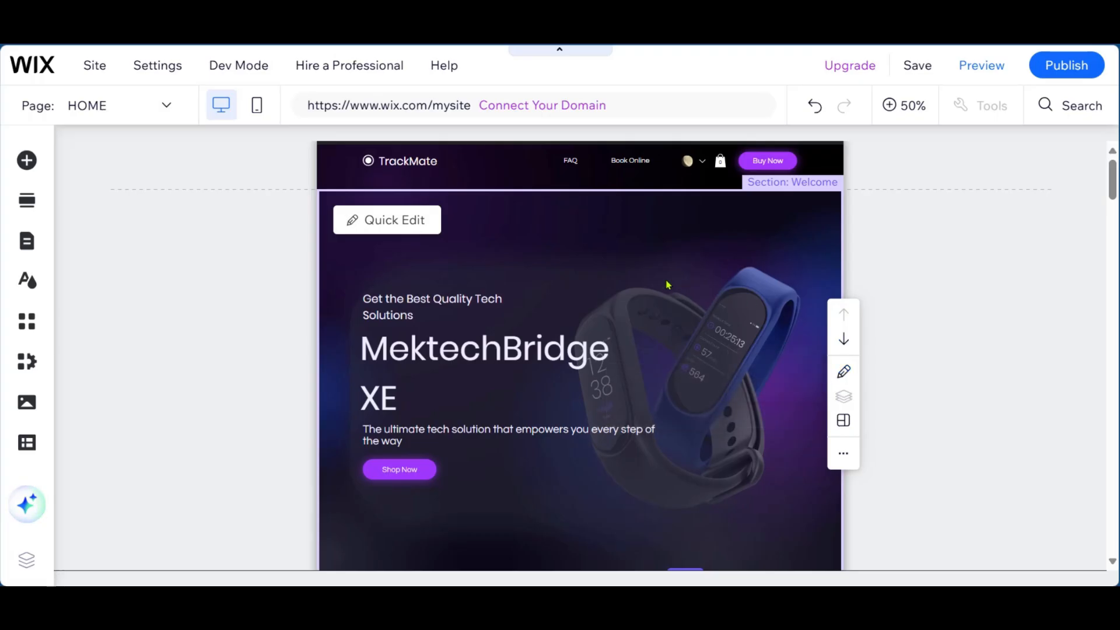
- Look over the home page and open Quick Edit for its Welcome section
scroll(668, 291, "down", 5)
scroll(668, 299, "up", 5)
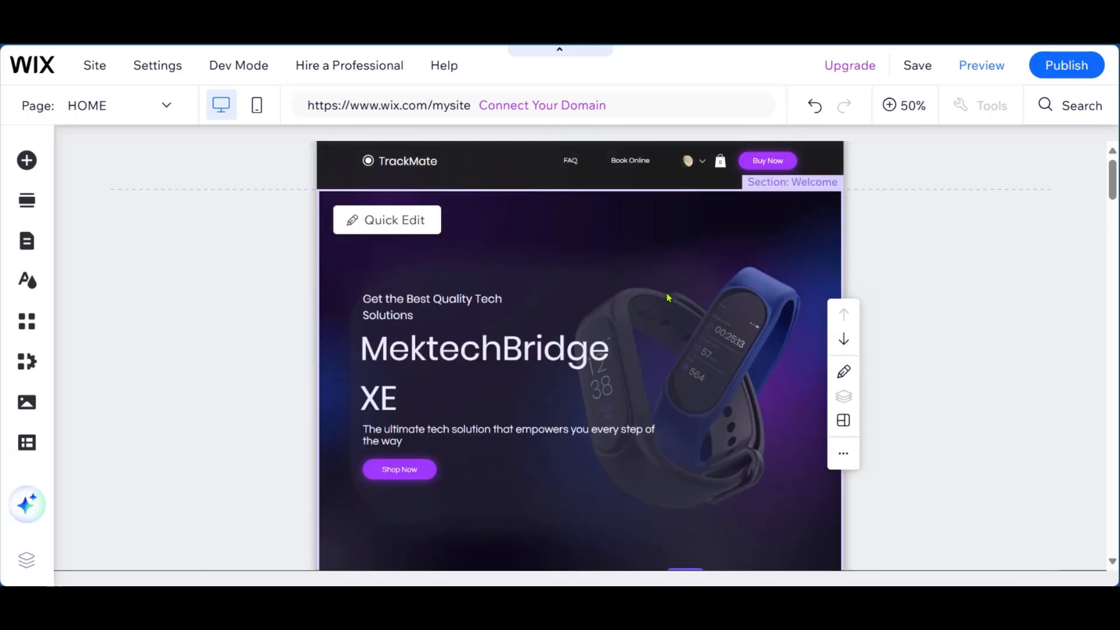
left_click(395, 226)
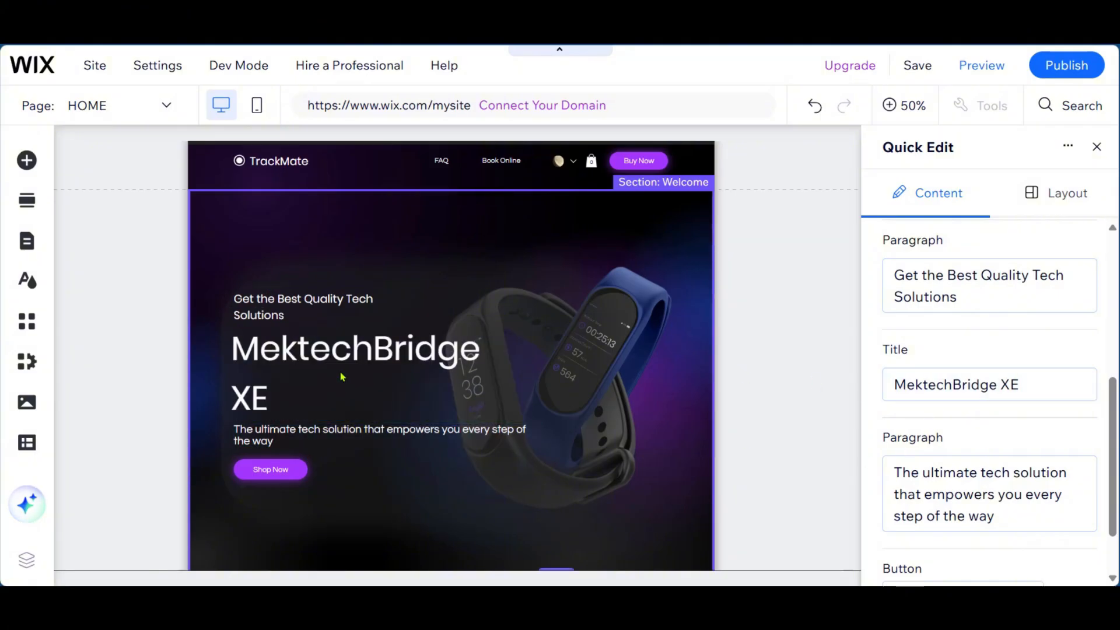
- Shorten the Welcome section's title to "MektechBridge" by removing "XE"
left_click(1044, 383)
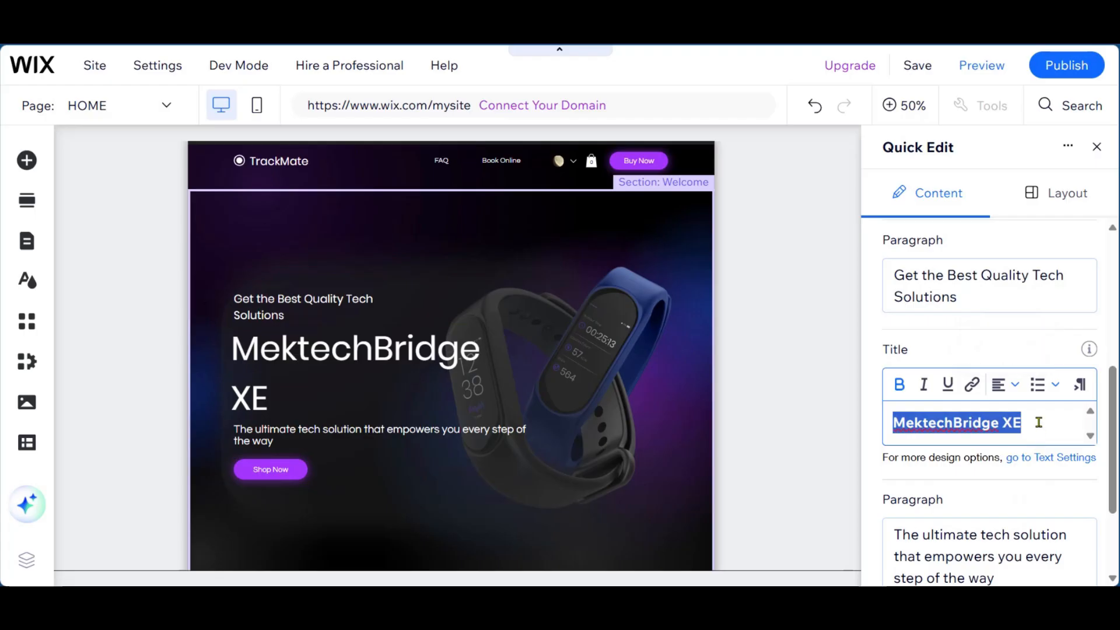
left_click(1047, 419)
key("BackSpace")
key("BackSpace")
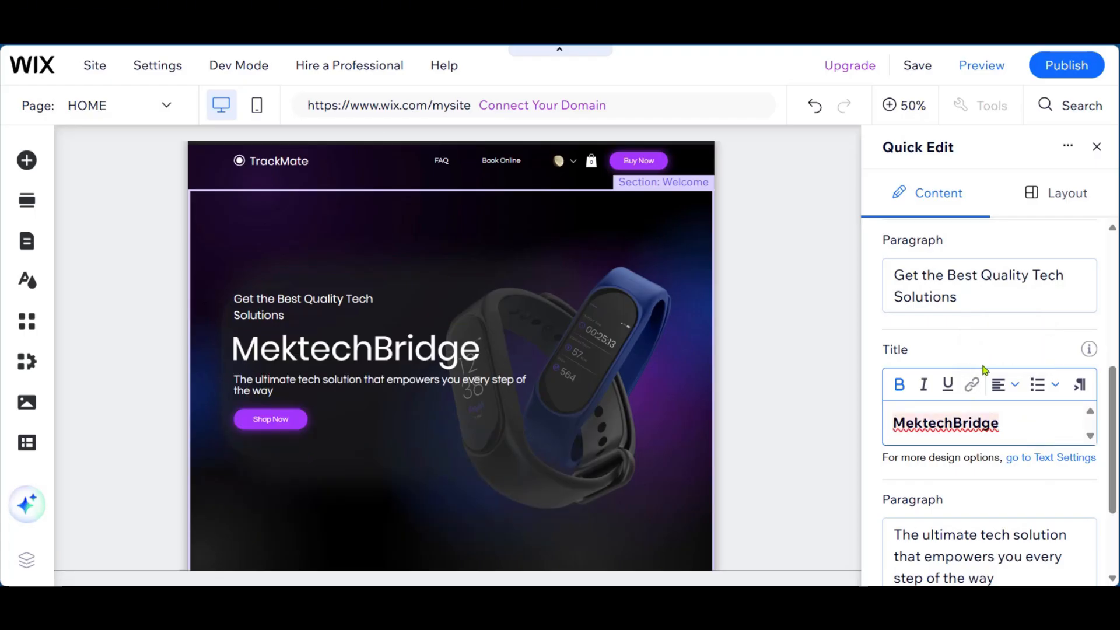
- Review the page and item choices for the Shop Now button's link, keeping Product Page and "I'm a product"
scroll(984, 369, "down", 3)
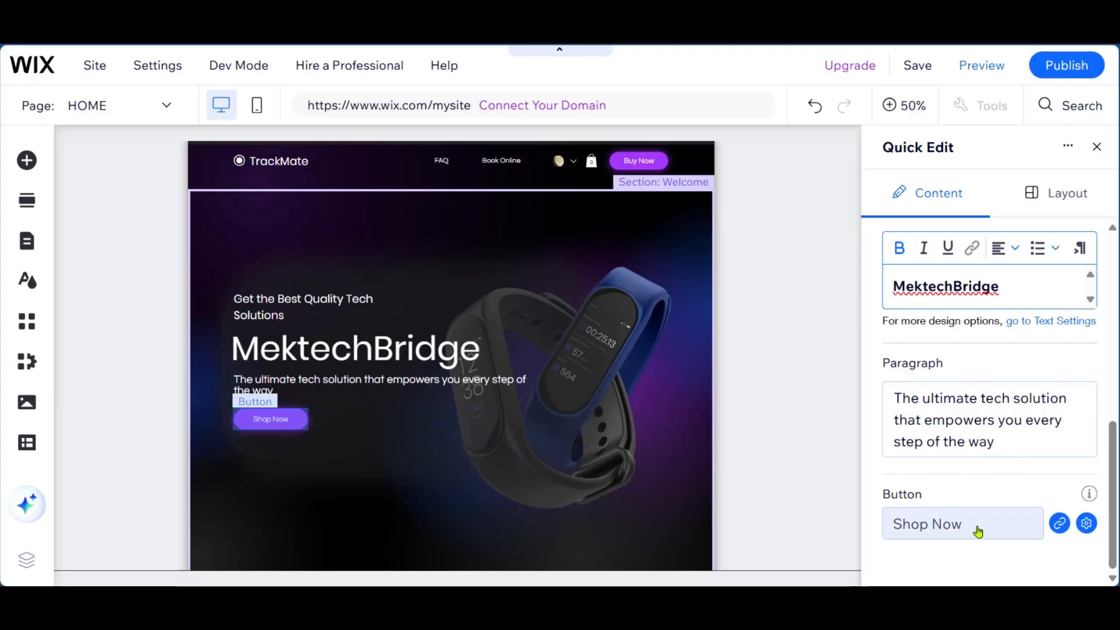
left_click(1056, 527)
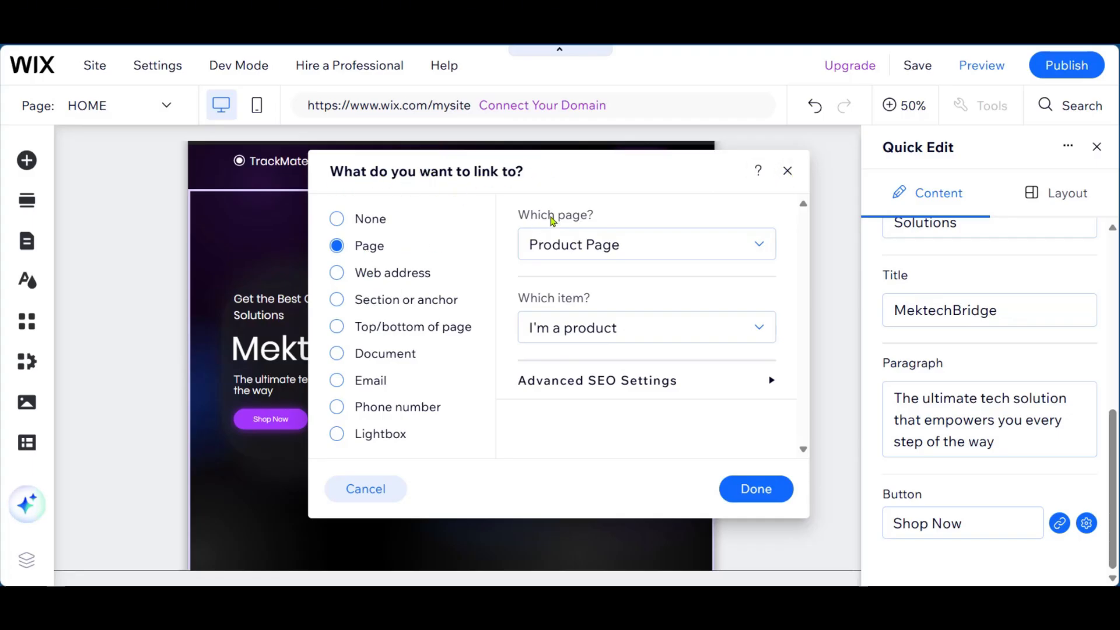
left_click(534, 250)
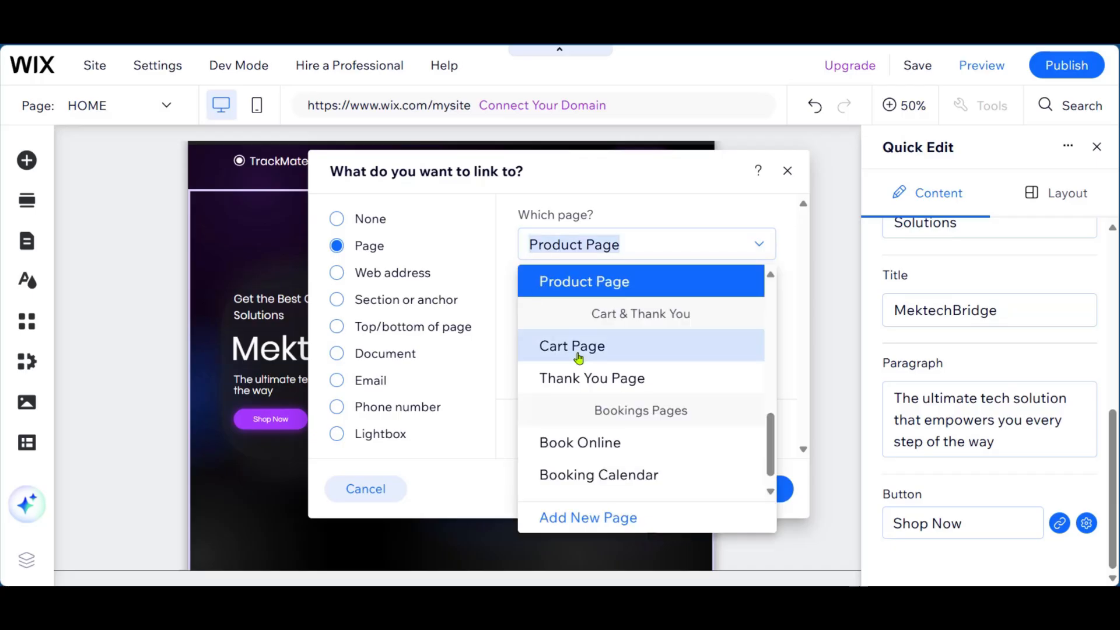
left_click(664, 214)
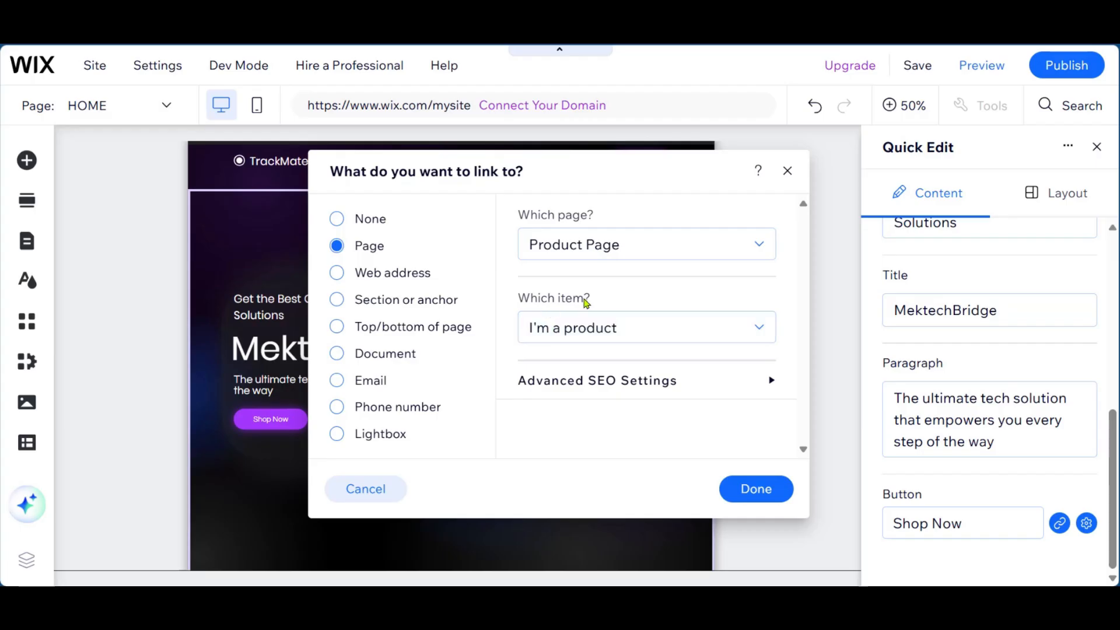
left_click(567, 330)
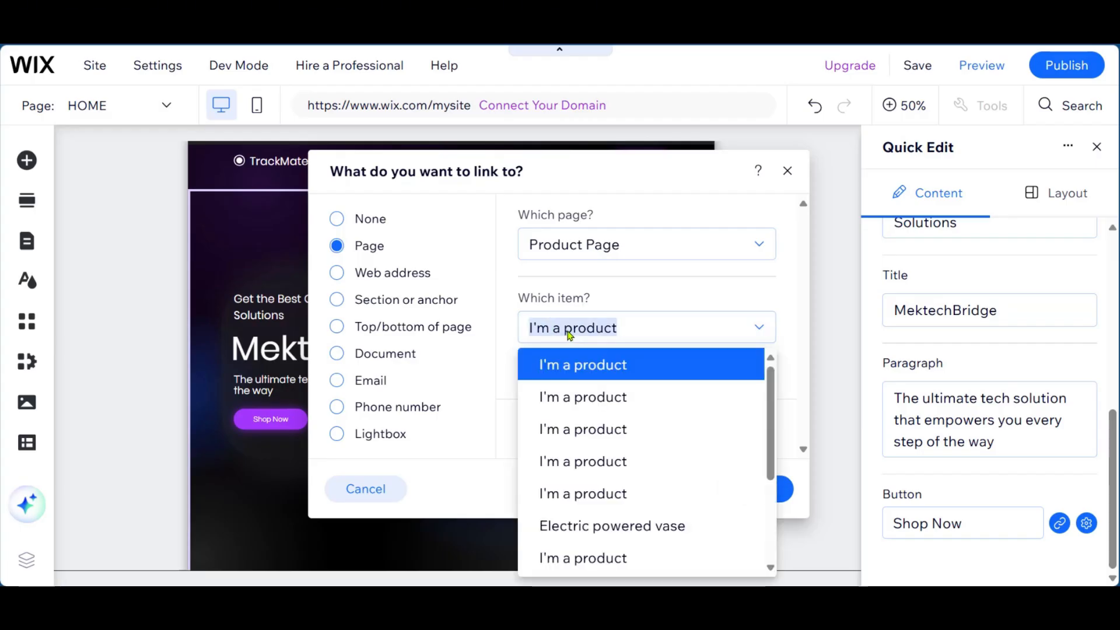
left_click(691, 304)
left_click(586, 328)
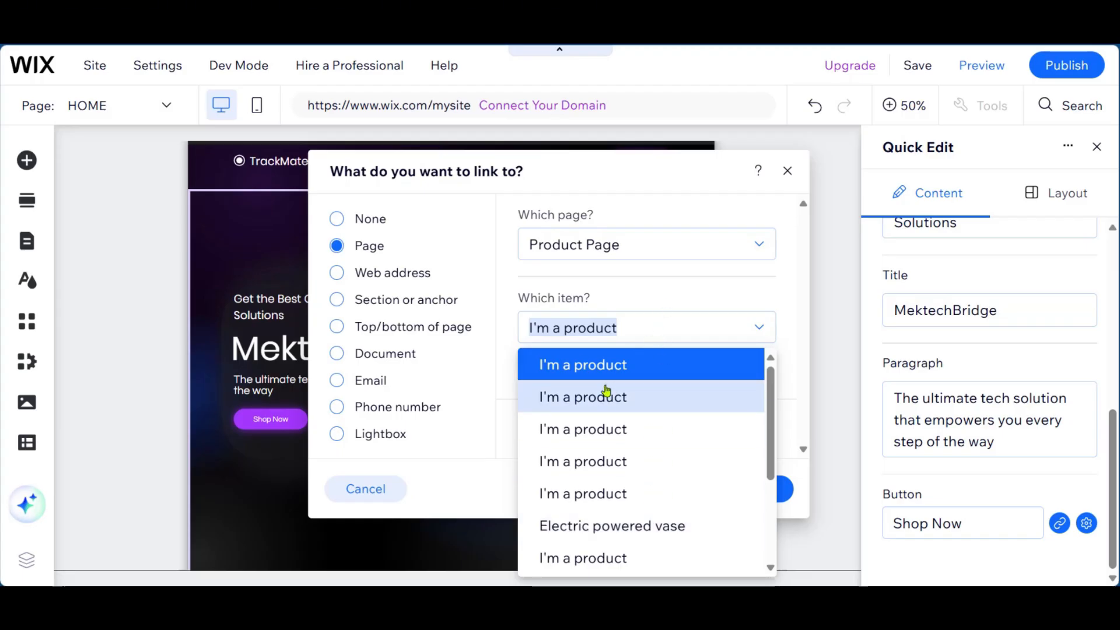
left_click(703, 302)
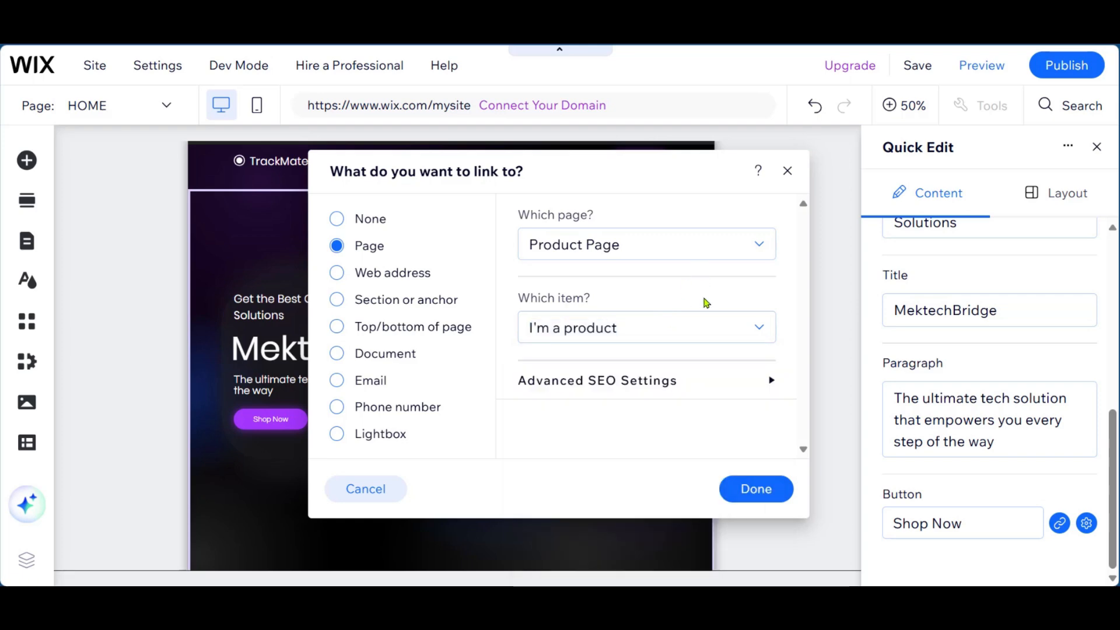
left_click(755, 489)
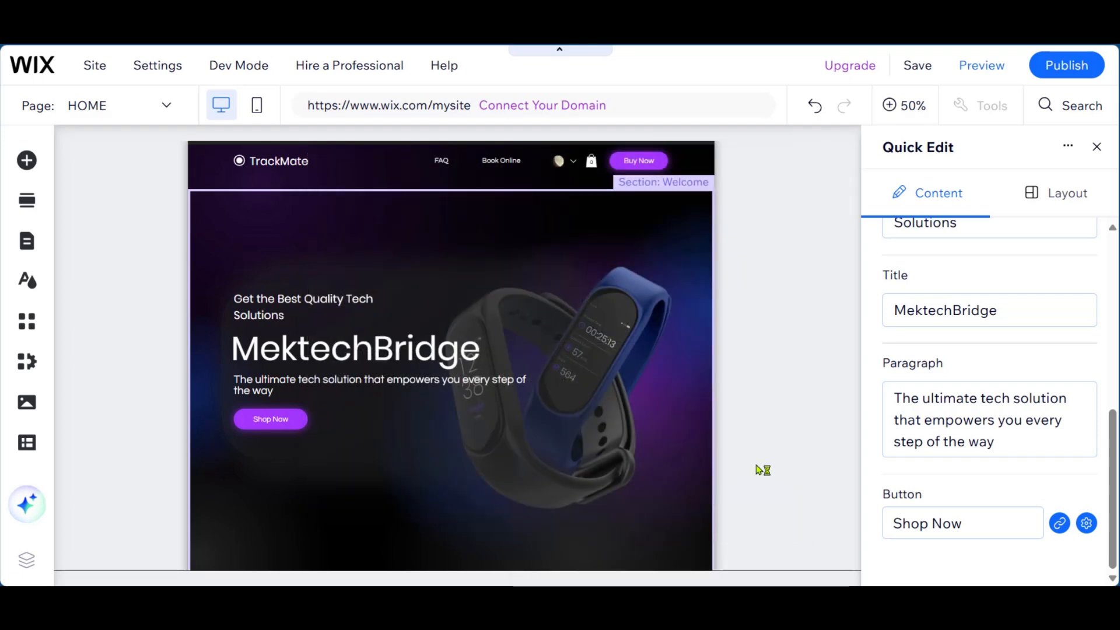
- Change the header's site name to "MektechBridge" and widen its text box so the name fits on one line
left_click(373, 173)
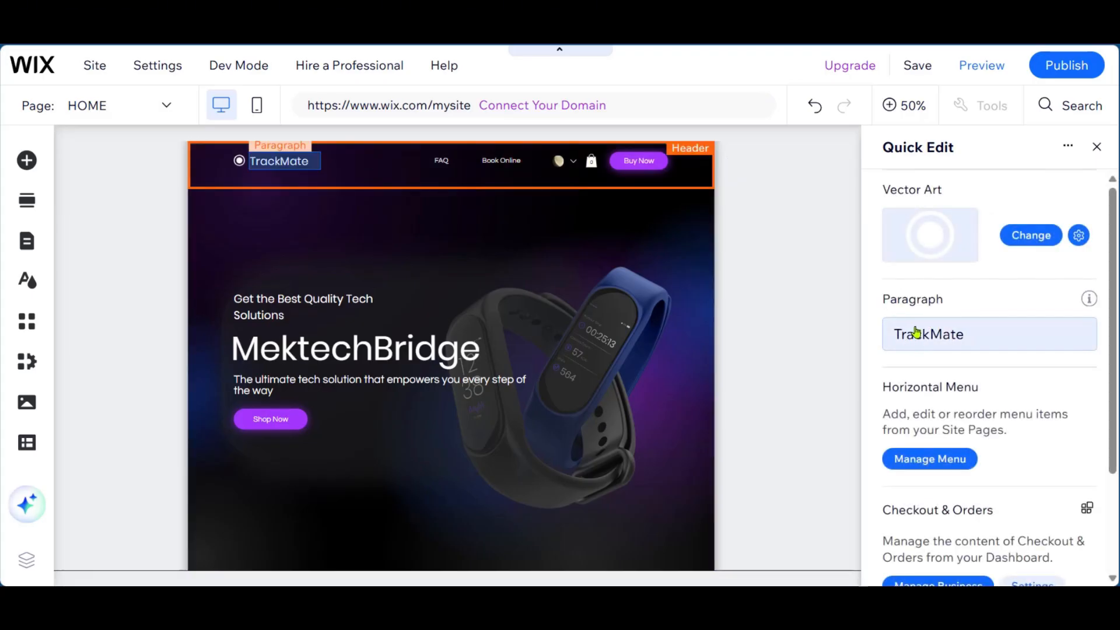
left_click(972, 341)
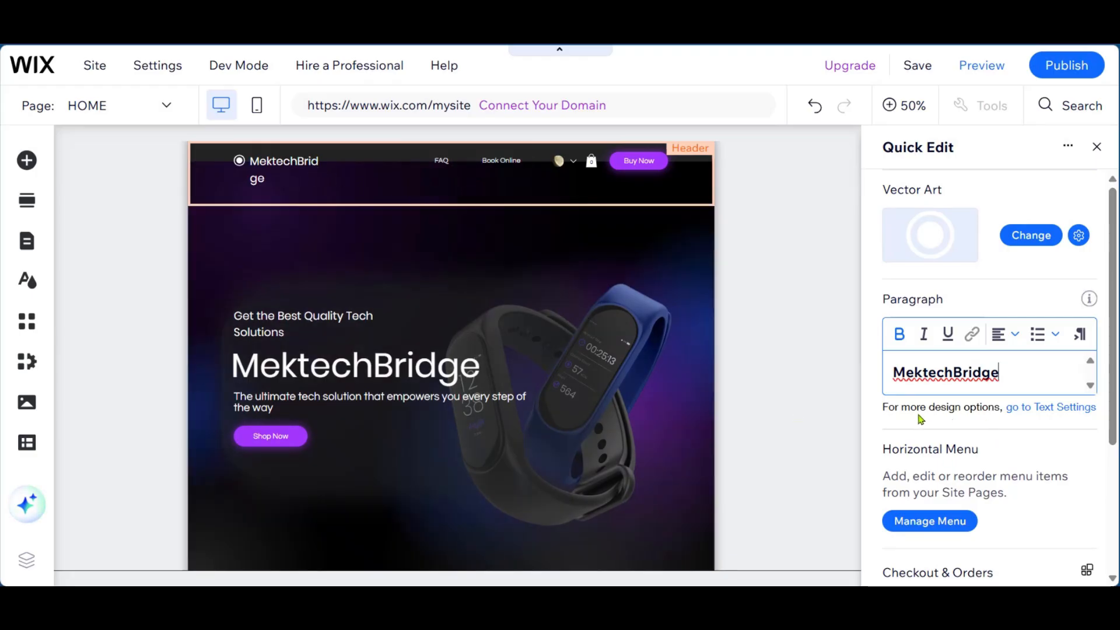
left_click(1049, 412)
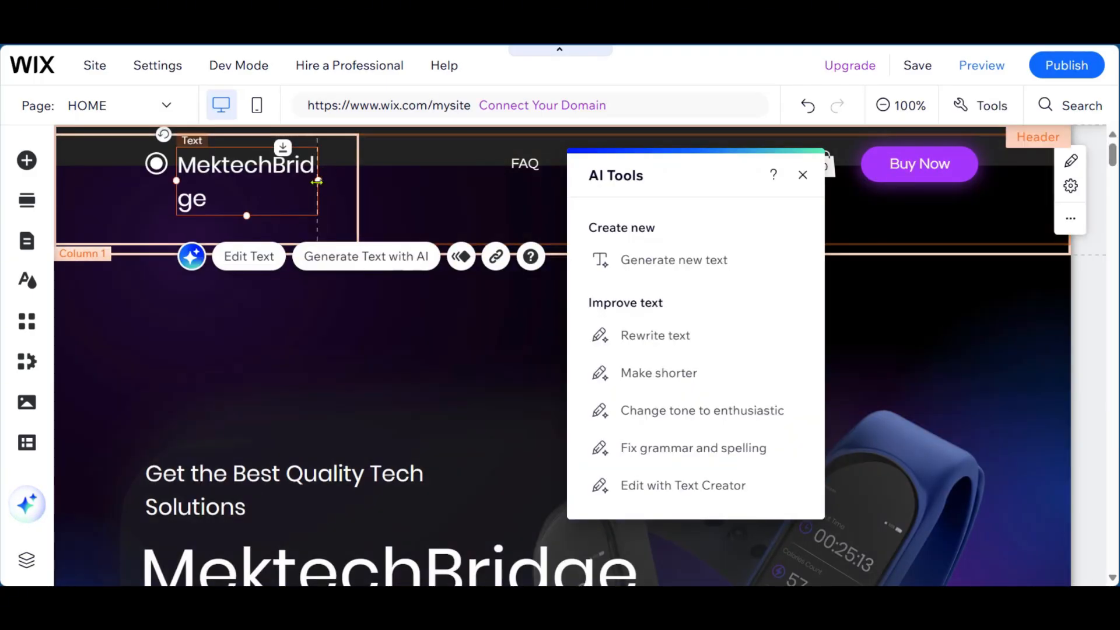
left_click_drag(316, 180, 357, 177)
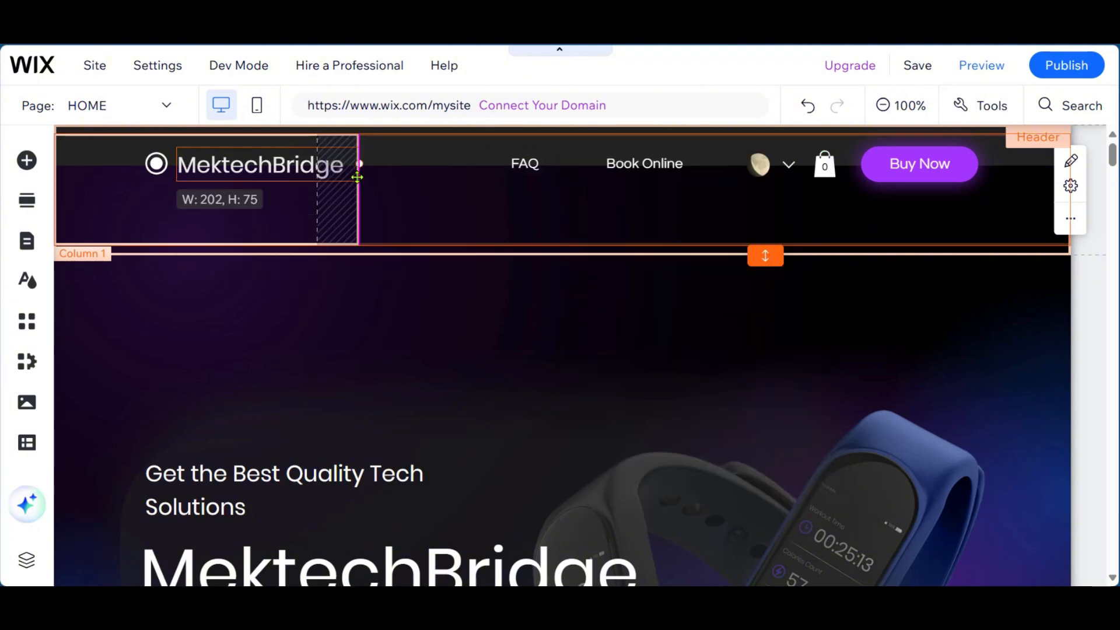
left_click(506, 349)
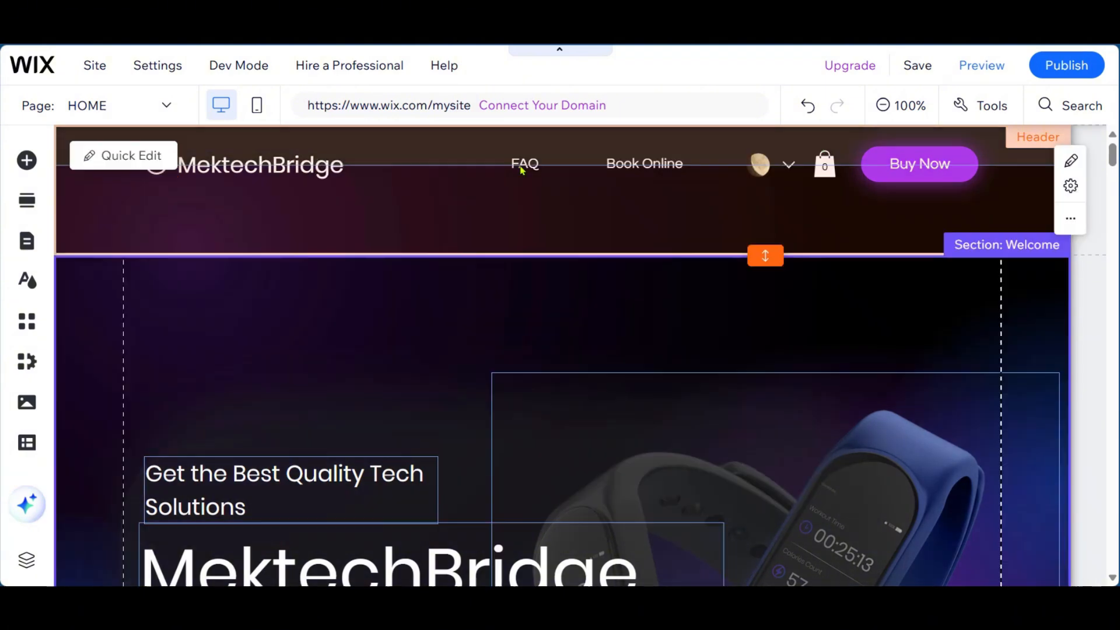
- Make the header slightly taller and open its Buy Now button label for editing
left_click(115, 157)
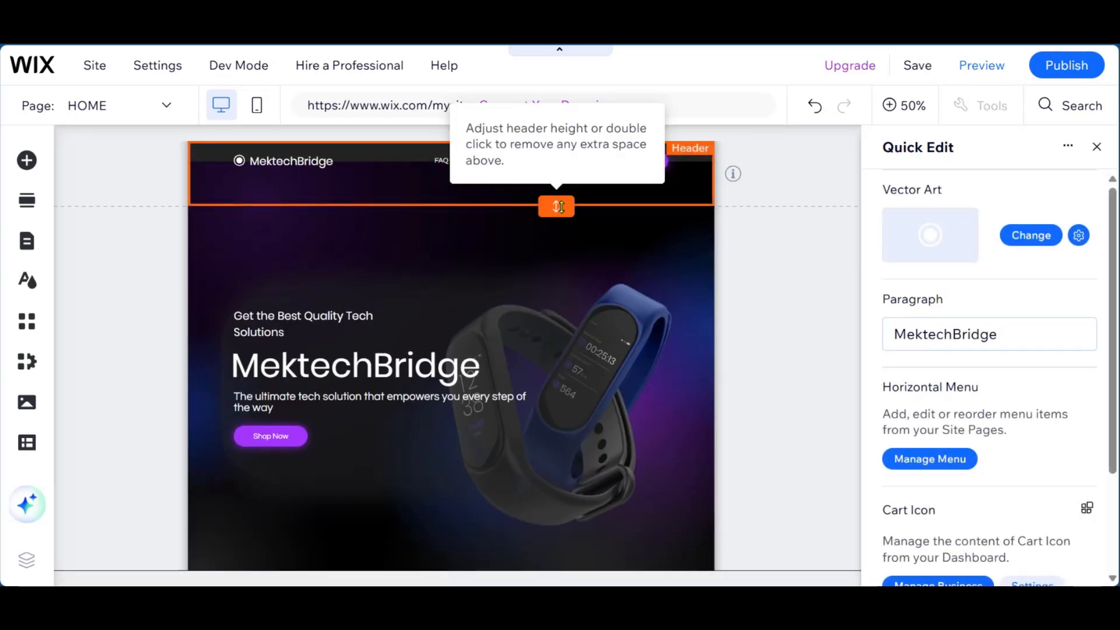
mouse_move(557, 207)
left_mouse_down()
mouse_move(556, 250)
mouse_move(557, 223)
left_mouse_up()
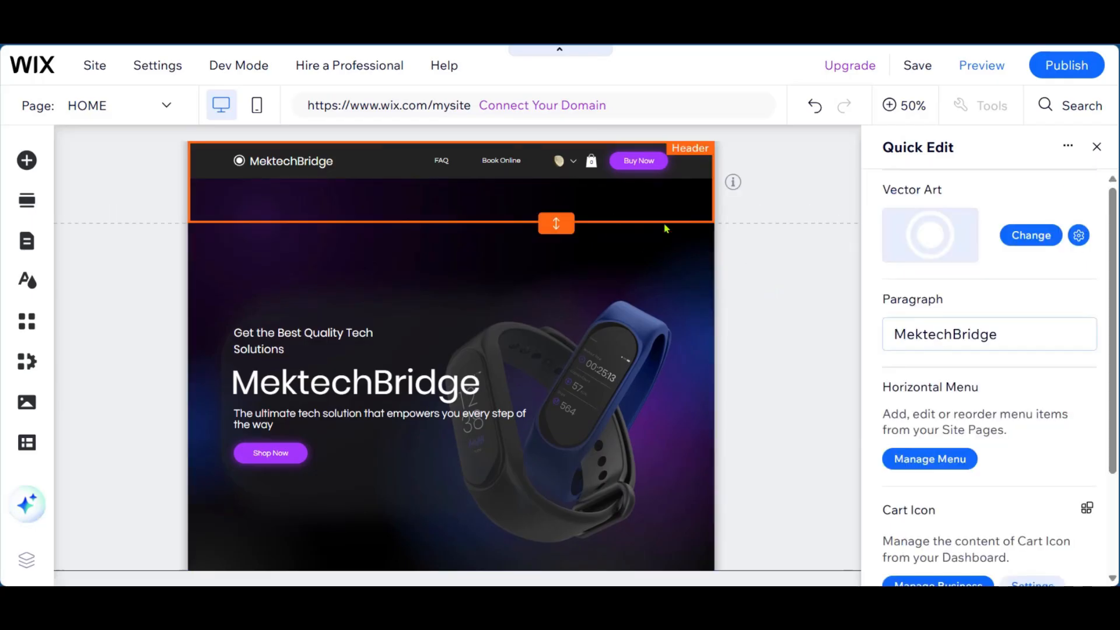
scroll(952, 395, "down", 3)
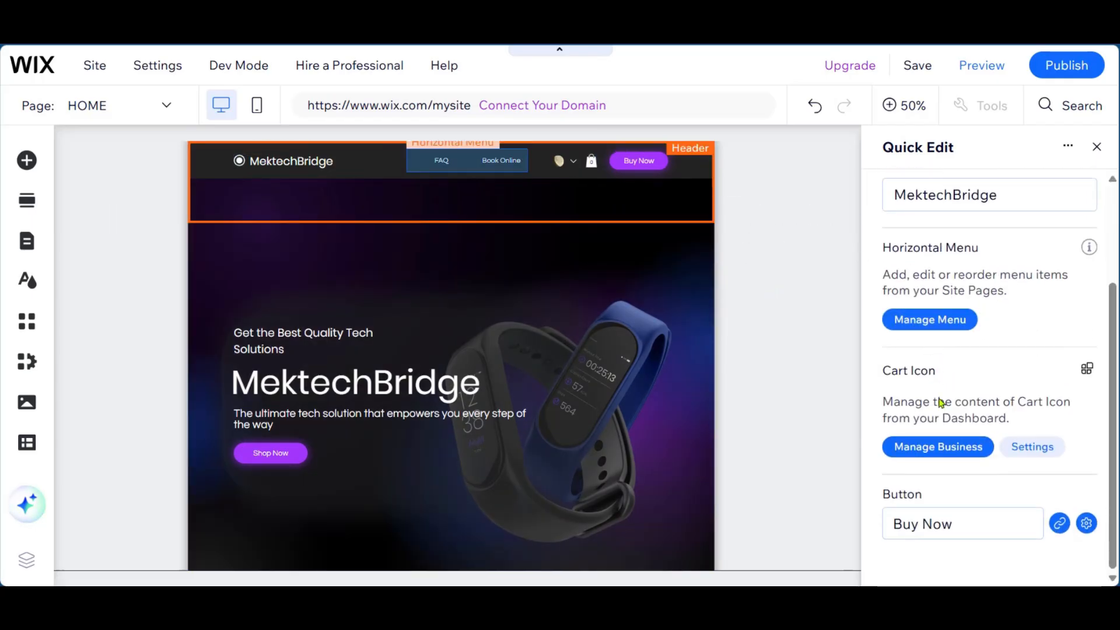
left_click(919, 521)
left_click(919, 522)
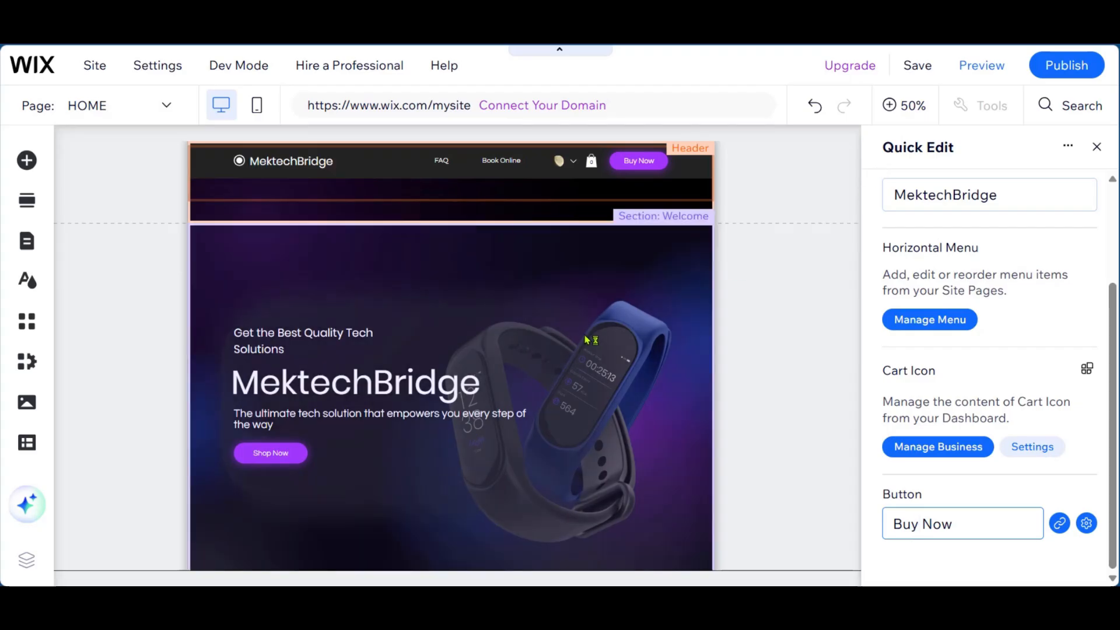
- Preview the home page from the header through the Notification System section and return to the editor
left_click(982, 71)
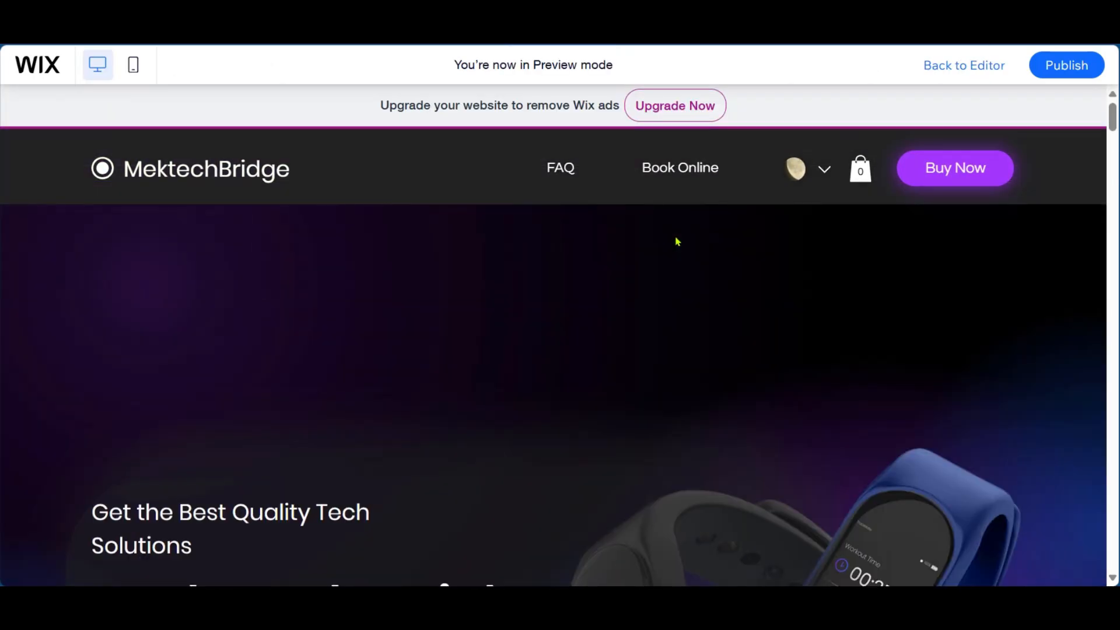
scroll(227, 220, "down", 7)
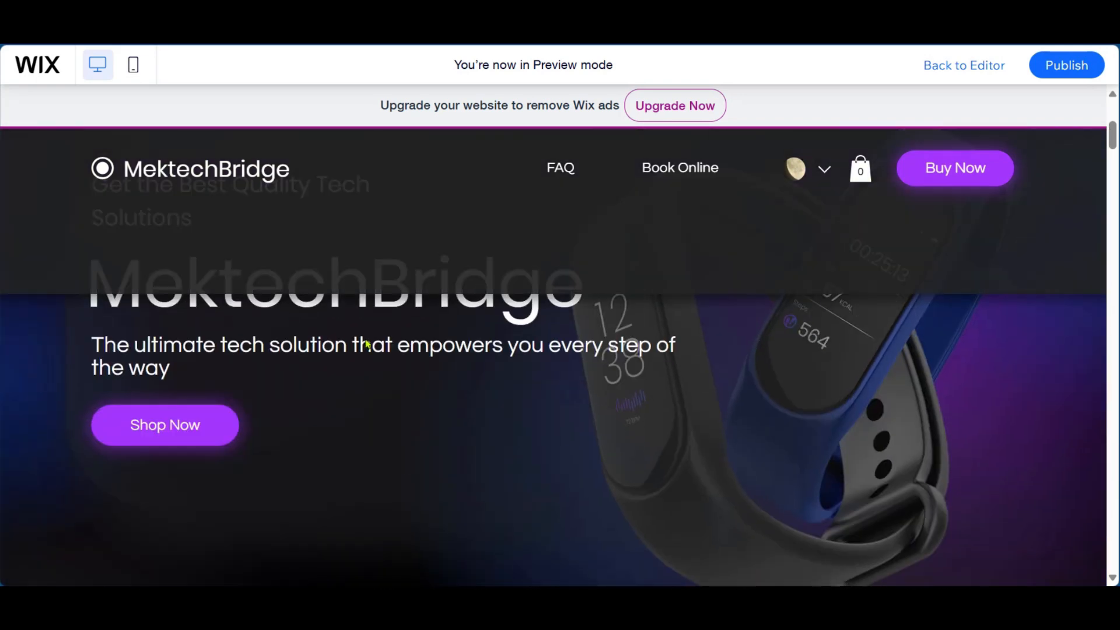
scroll(191, 265, "down", 10)
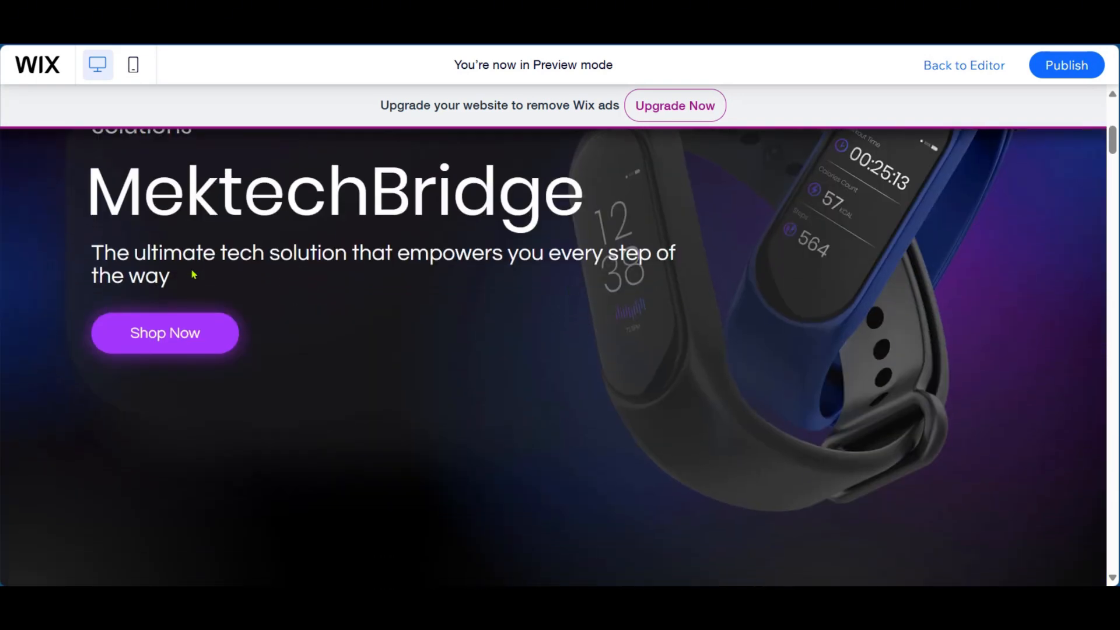
scroll(194, 280, "down", 3)
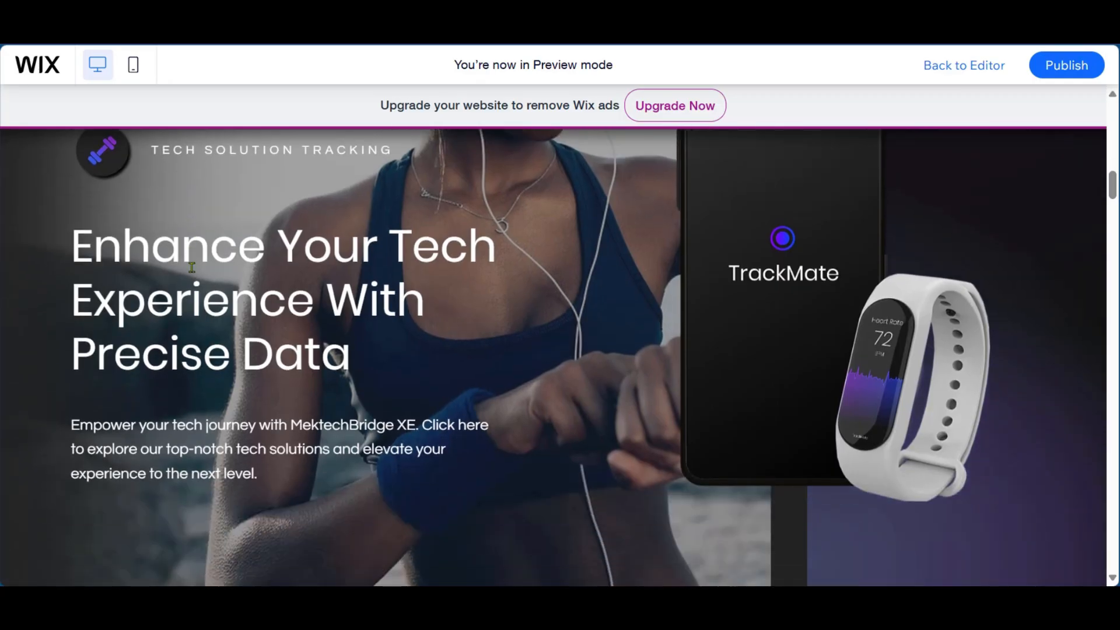
scroll(535, 369, "up", 7)
scroll(536, 369, "down", 4)
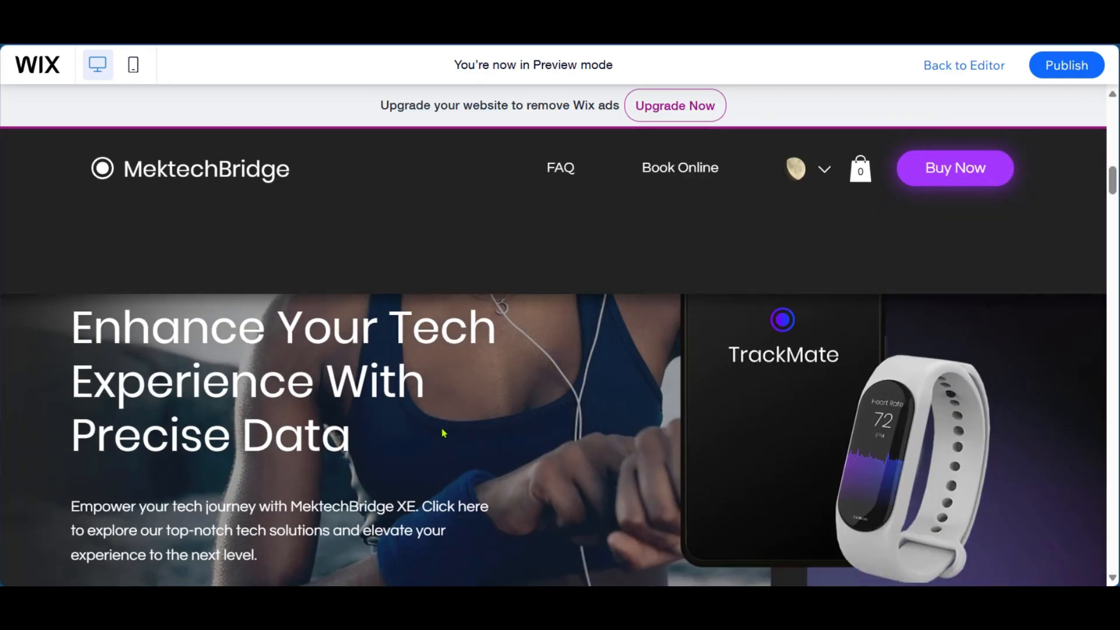
scroll(444, 433, "down", 4)
scroll(350, 291, "down", 4)
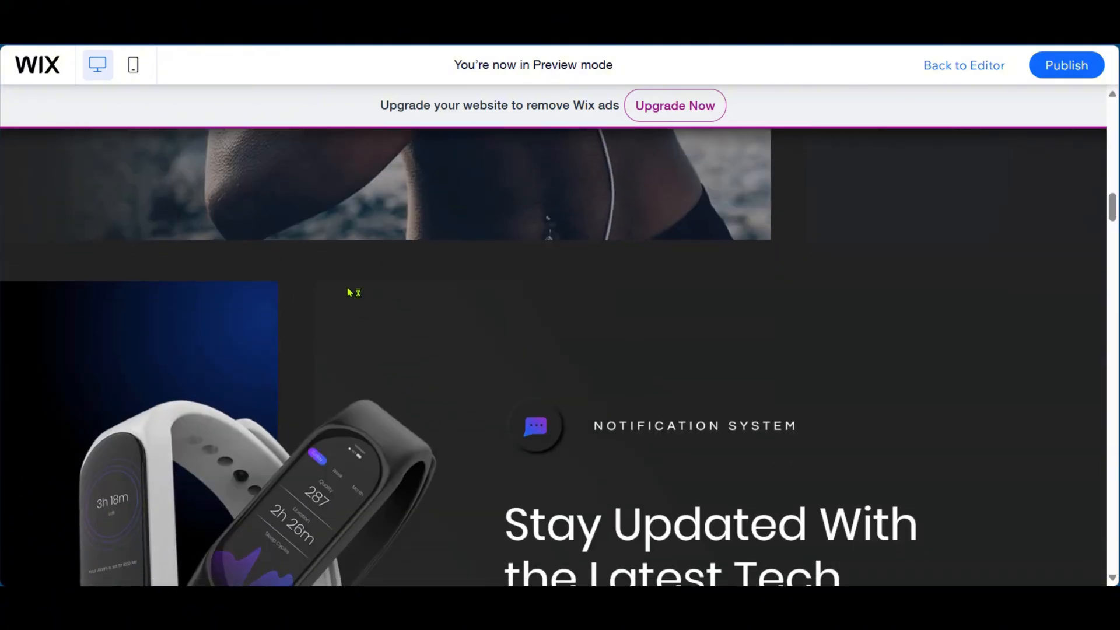
scroll(671, 326, "down", 5)
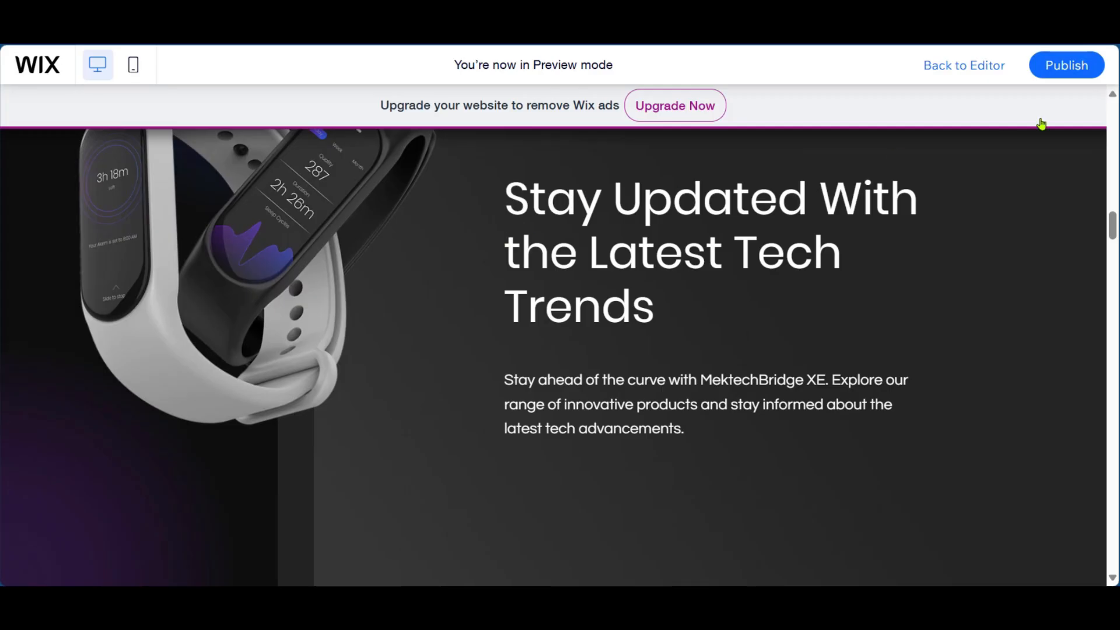
left_click(963, 64)
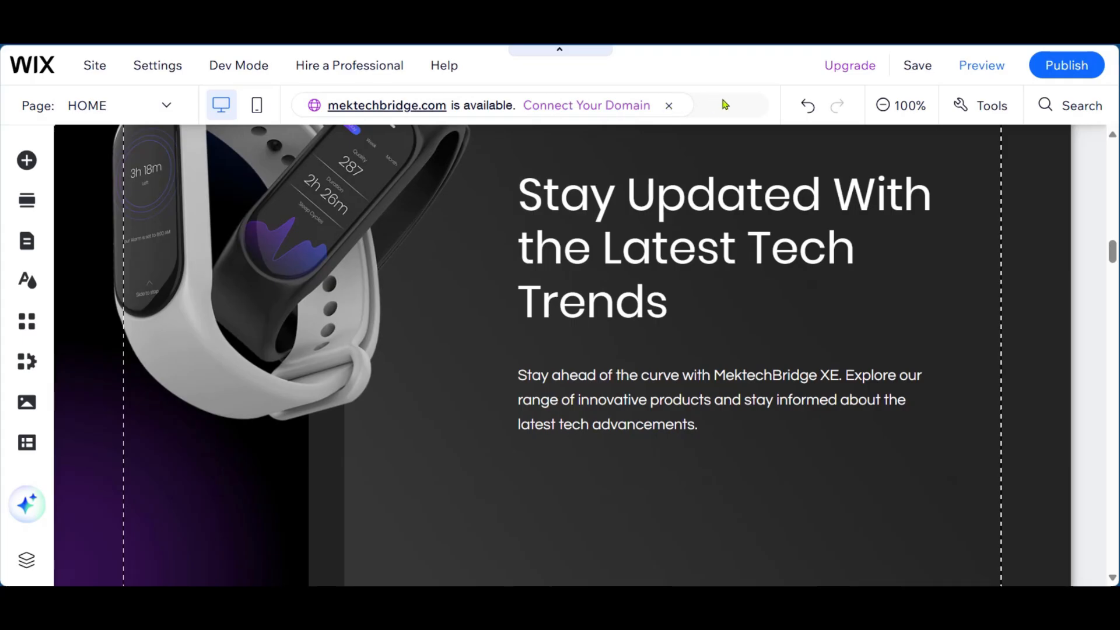
- Show the rulers and hide the gridlines in the page editor
scroll(823, 266, "up", 5)
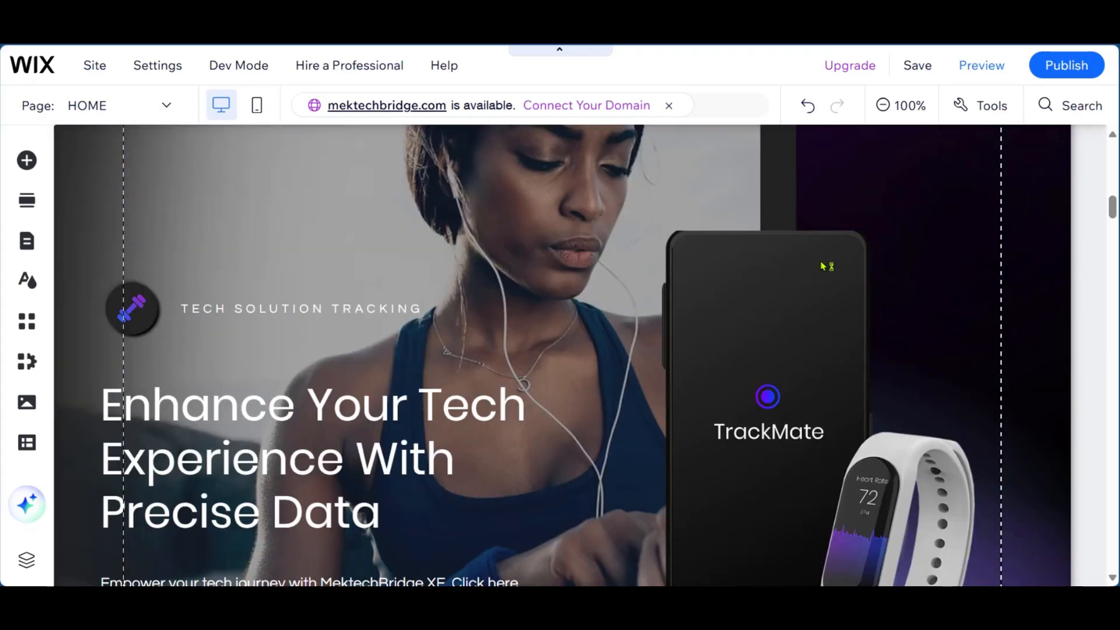
key("ctrl+minus")
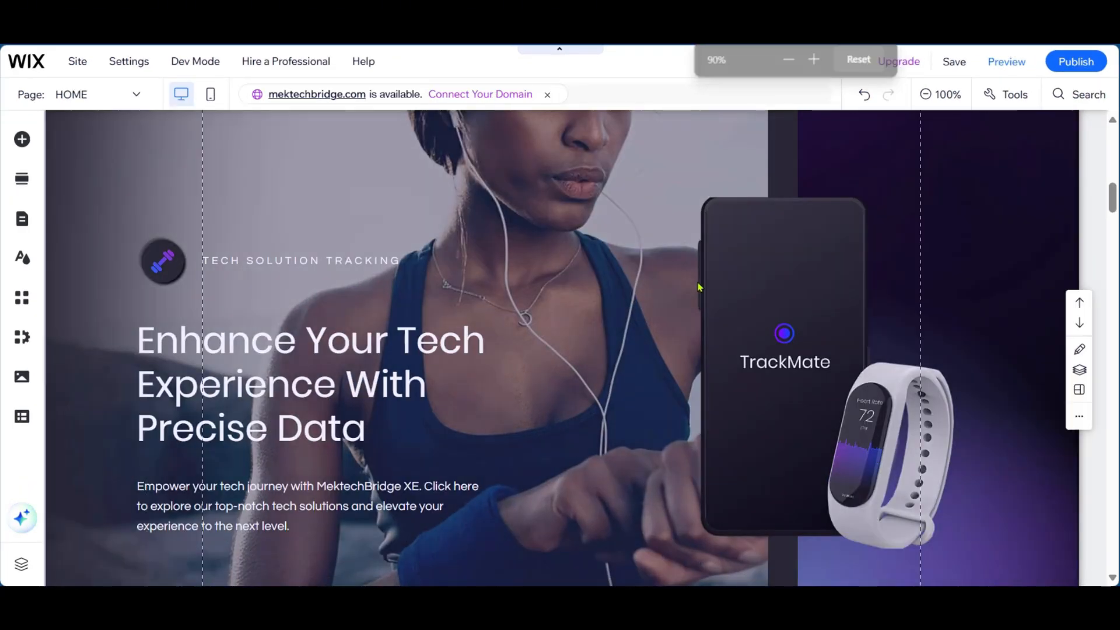
scroll(699, 287, "up", 5)
scroll(917, 196, "up", 5)
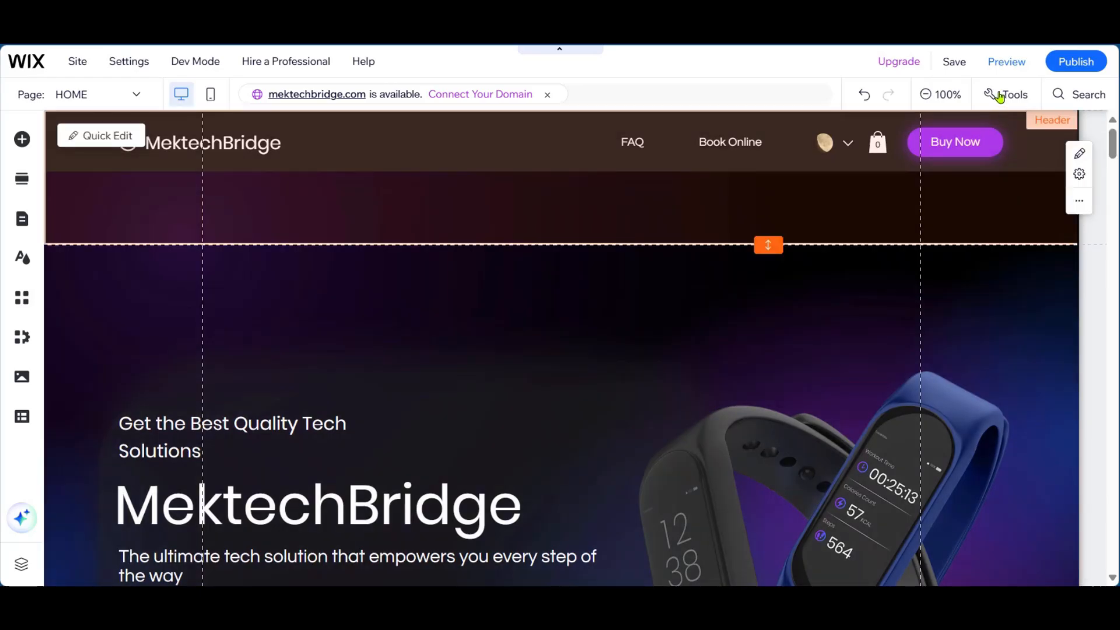
left_click(998, 94)
left_click(999, 206)
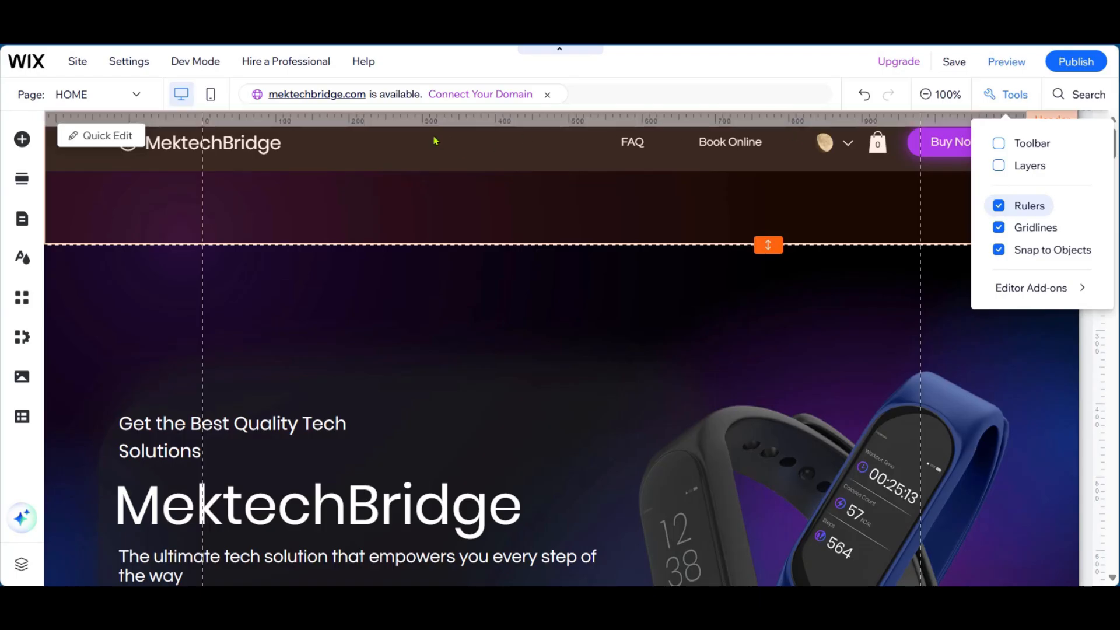
left_click(998, 230)
left_click(999, 230)
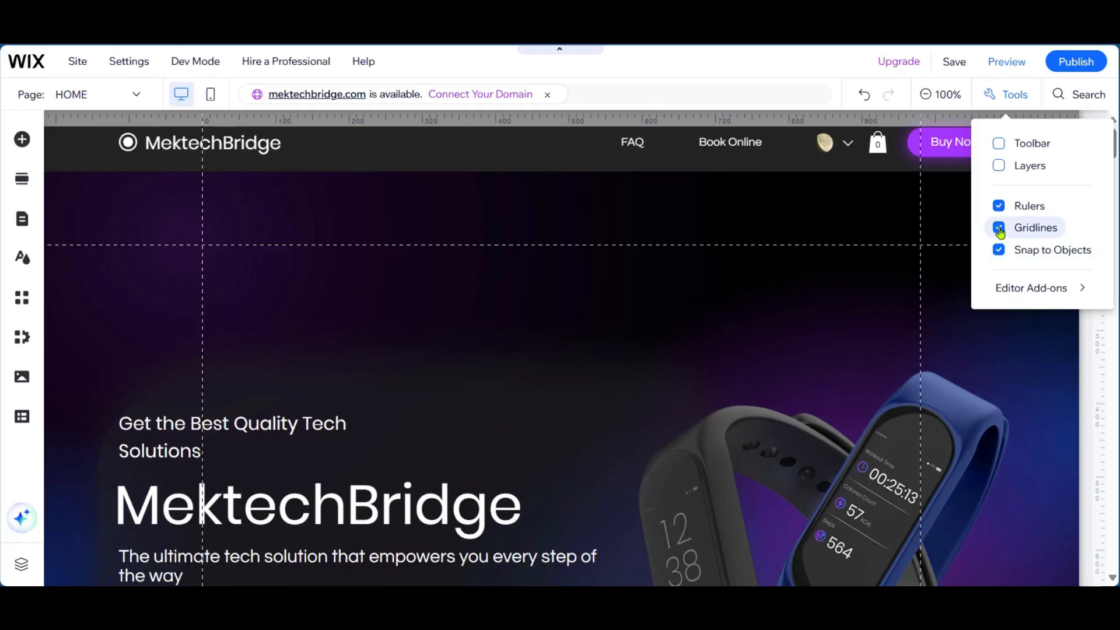
left_click(998, 228)
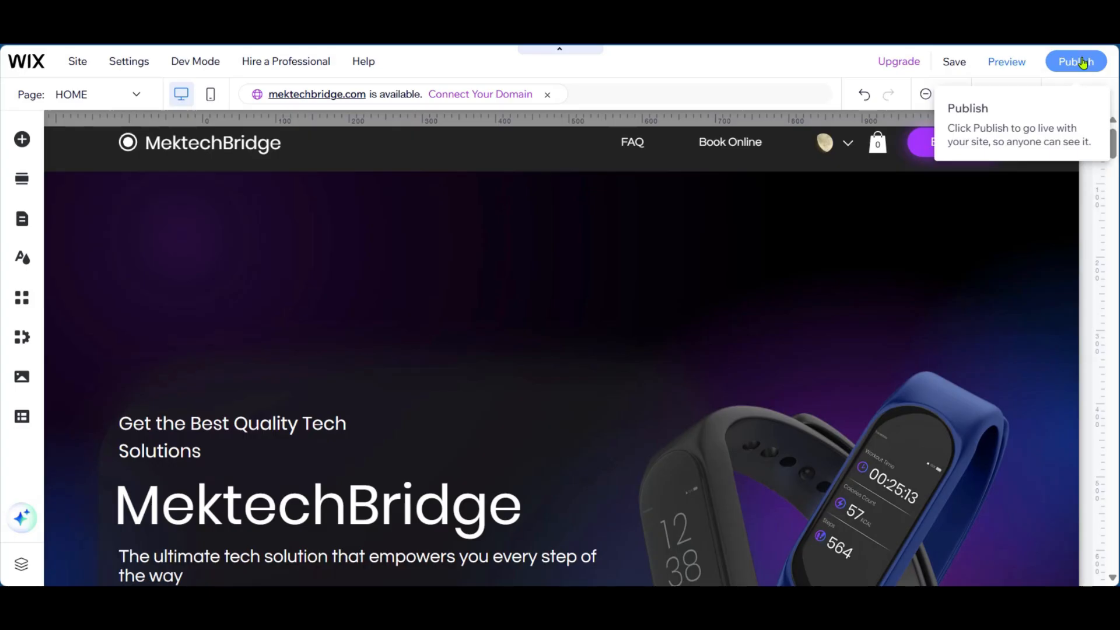
- Publish the site and look over the live home page's Welcome section
left_click(1082, 63)
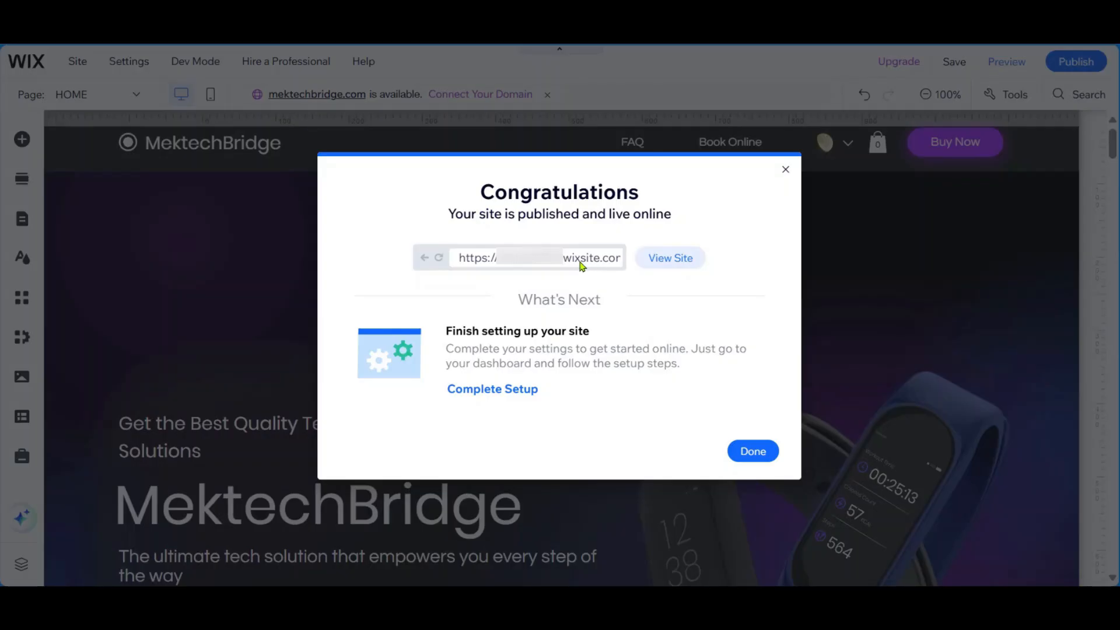
left_click(661, 266)
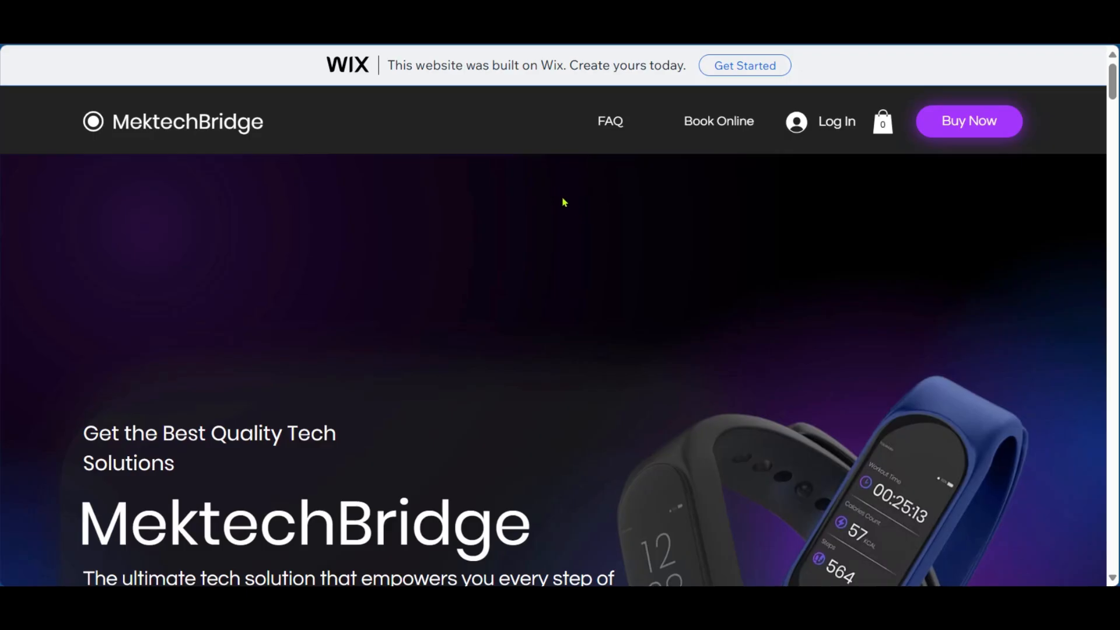
scroll(419, 169, "down", 8)
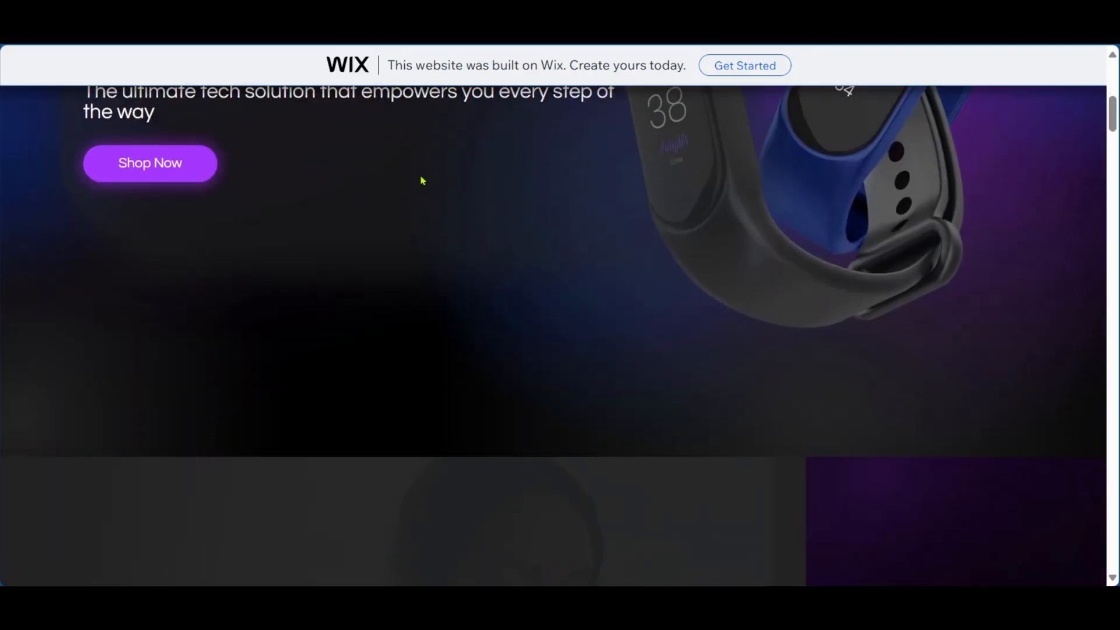
scroll(421, 175, "up", 8)
scroll(421, 180, "down", 5)
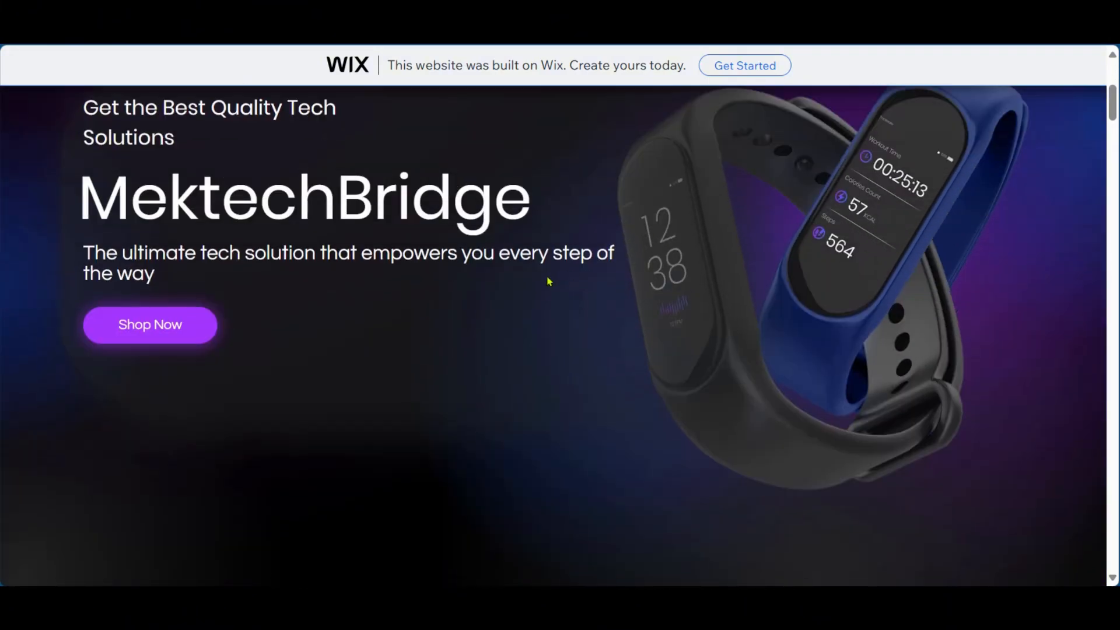
scroll(551, 281, "down", 3)
scroll(557, 285, "up", 8)
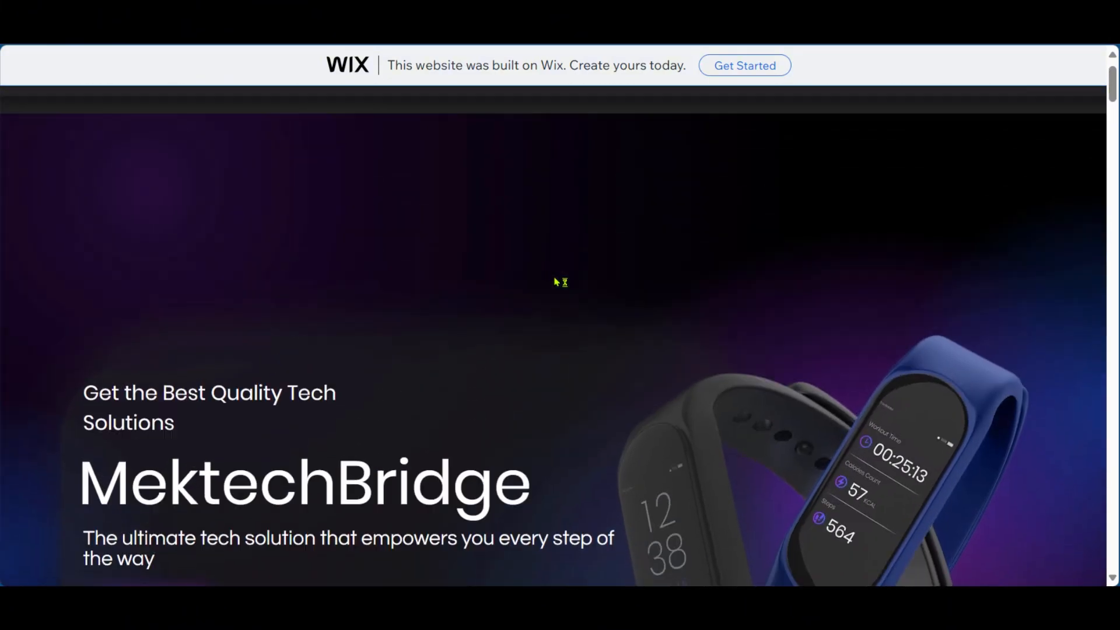